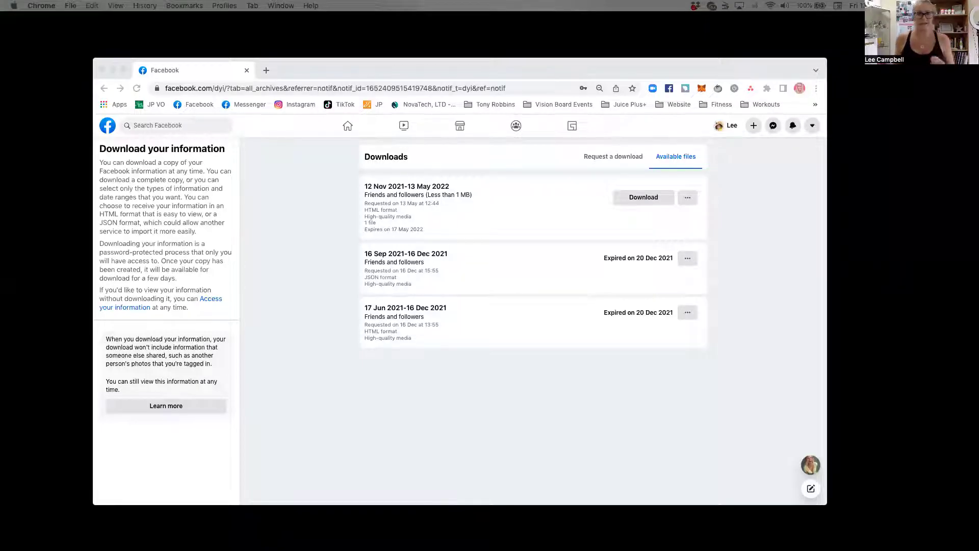
Step: Open the JP+ Connect web app in the browser and dismiss its cookie notice
{"action": "left_click", "coordinate": [265, 70]}
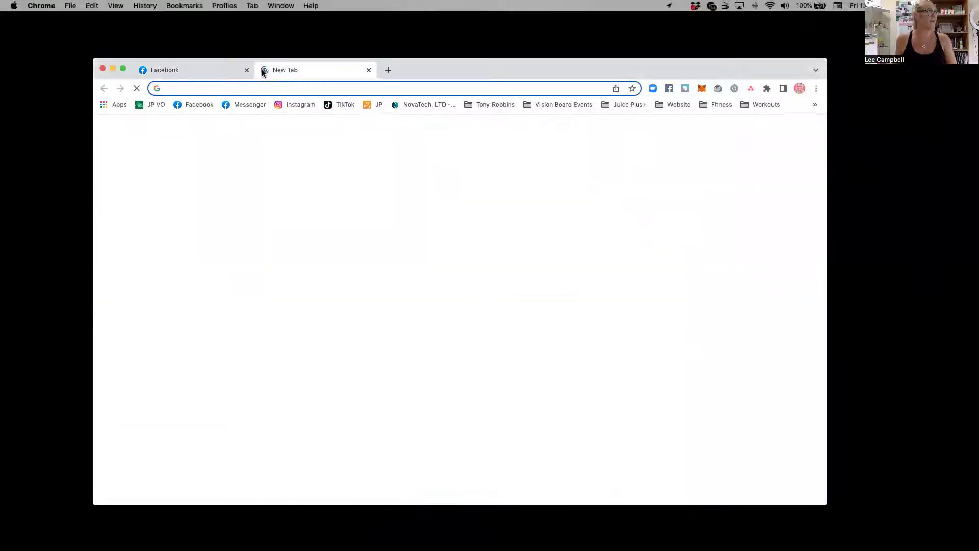
{"action": "left_click", "coordinate": [685, 89]}
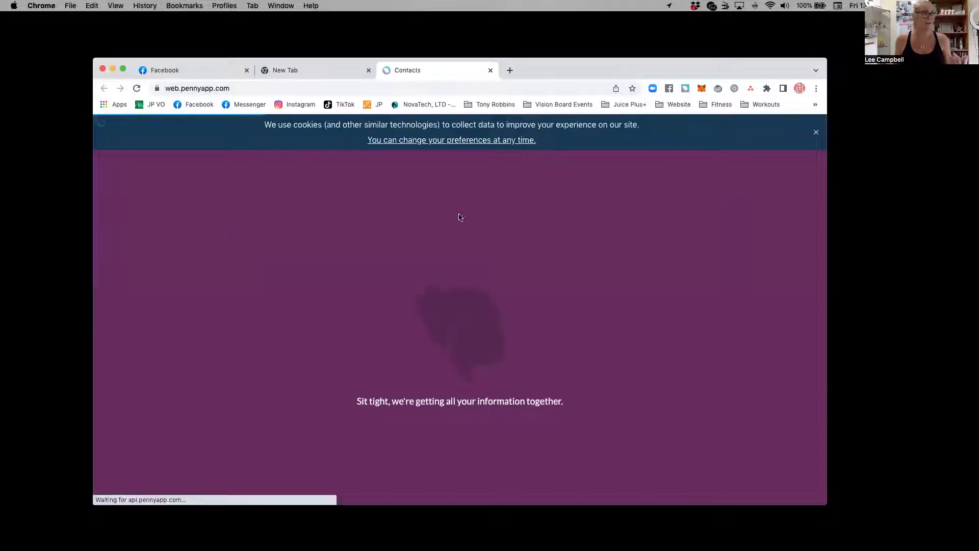
{"action": "left_click", "coordinate": [816, 134]}
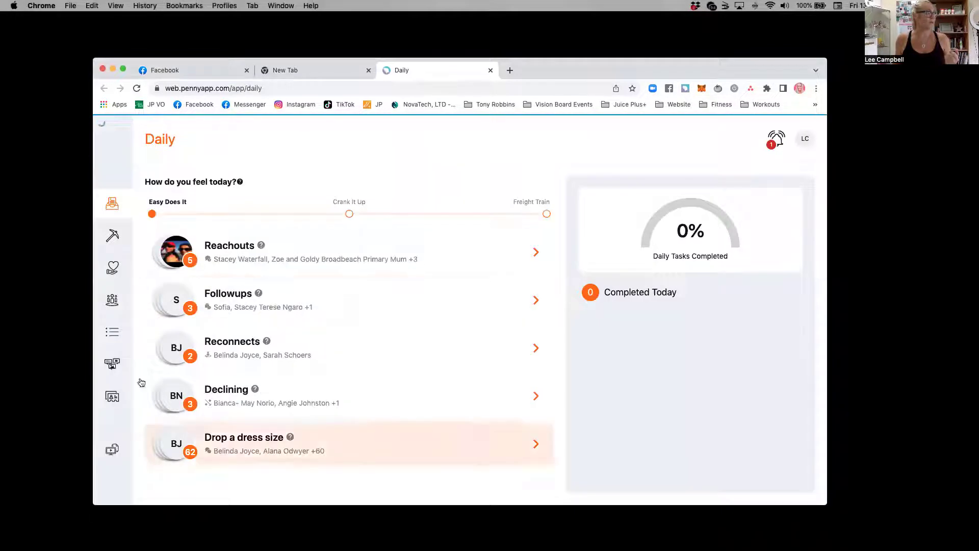
Step: Open the page for importing contacts from a spreadsheet in the contacts section
{"action": "mouse_move", "coordinate": [122, 352]}
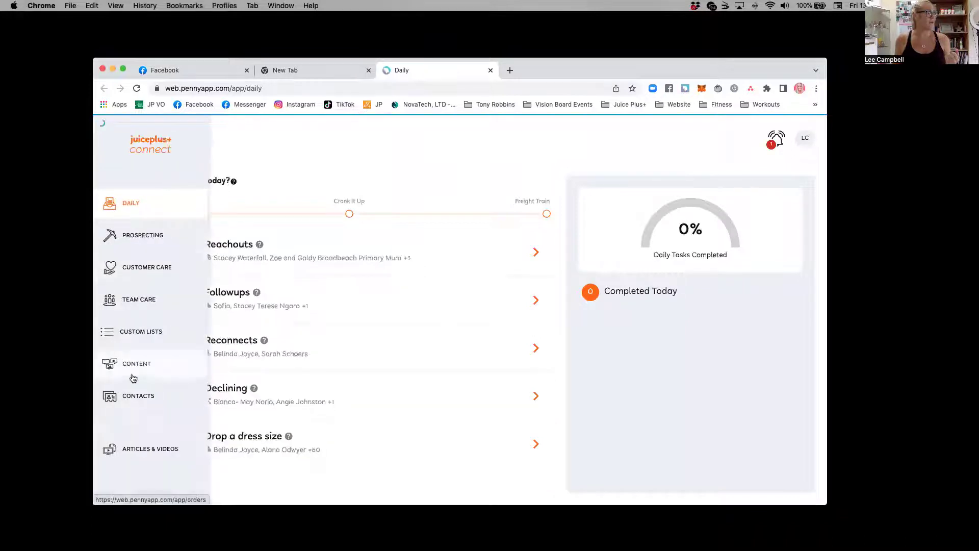
{"action": "left_click", "coordinate": [132, 396]}
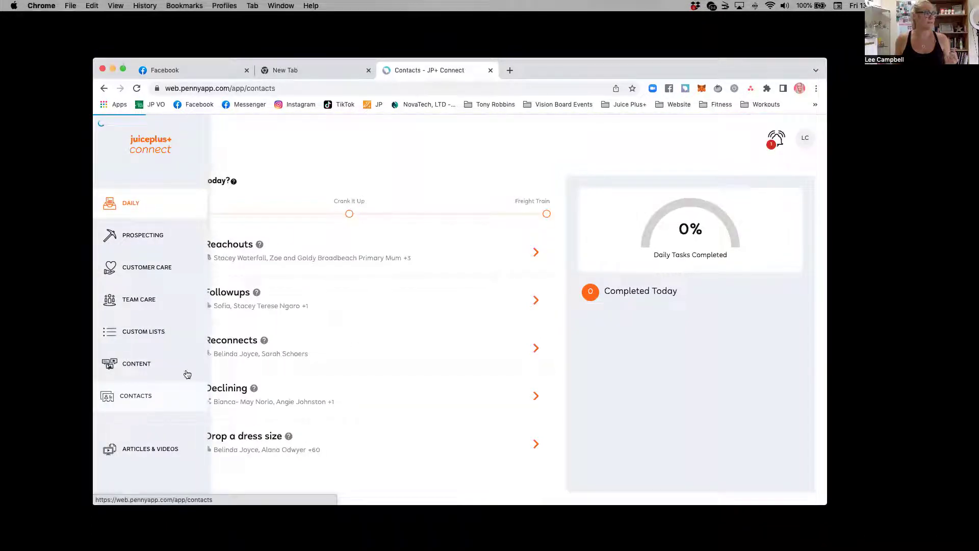
{"action": "scroll", "coordinate": [199, 380], "scroll_direction": "down", "scroll_amount": 6}
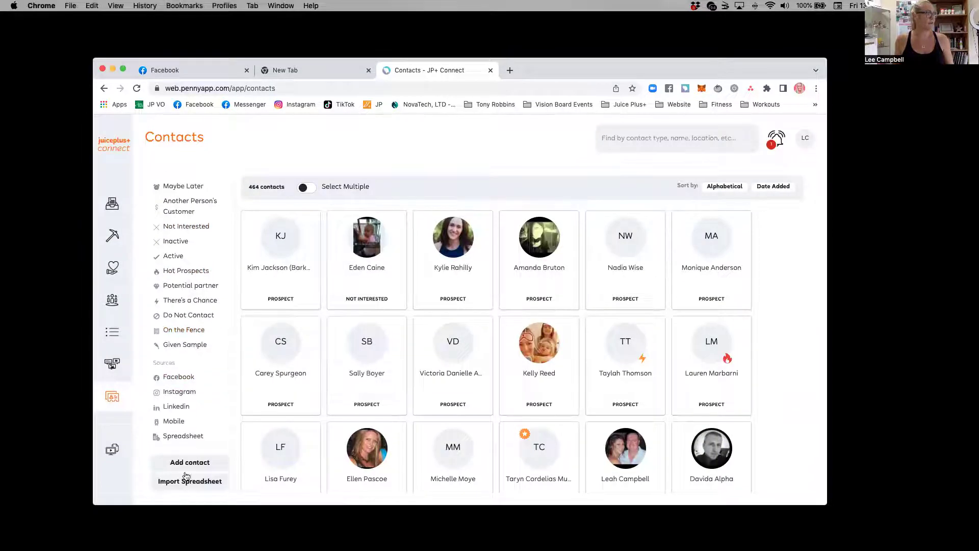
{"action": "left_click", "coordinate": [185, 482]}
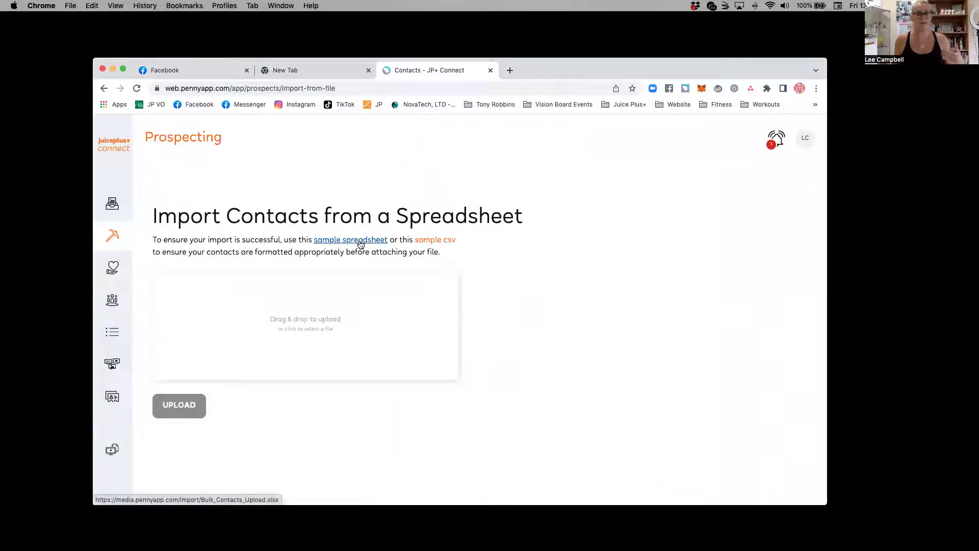
Step: Open Penny_Bulk_Contacts_Upload.xlsx from the Downloads folder in Excel and widen its window to show every column
{"action": "left_click", "coordinate": [86, 227]}
{"action": "left_click", "coordinate": [239, 530]}
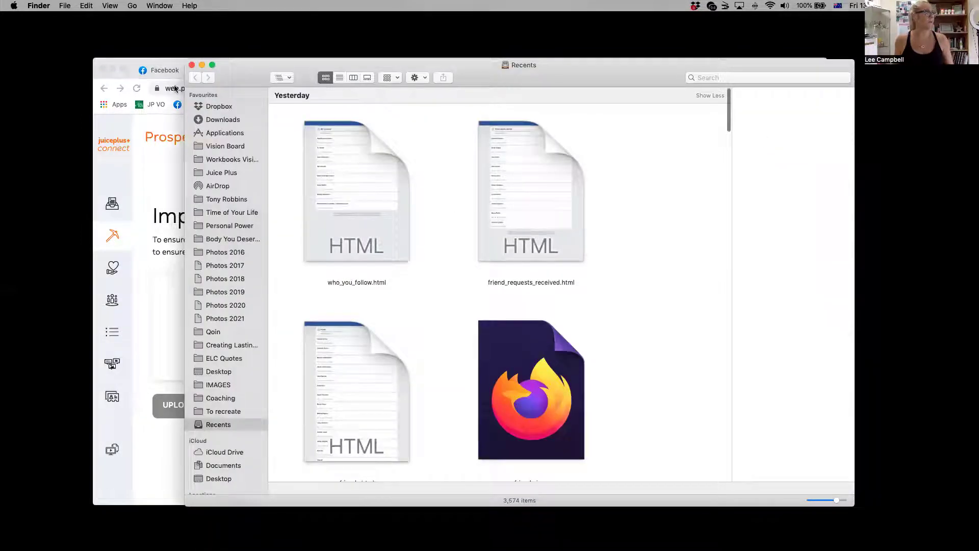
{"action": "left_click", "coordinate": [222, 120]}
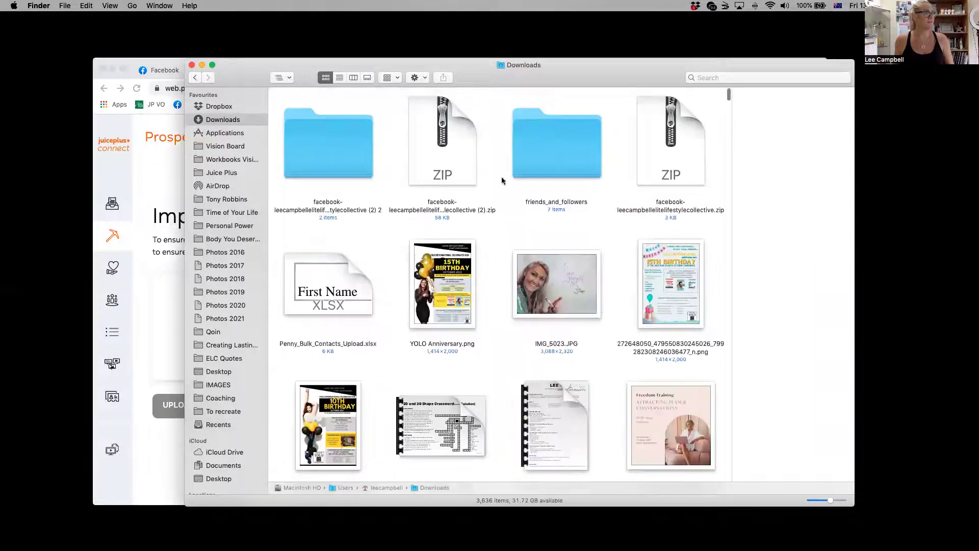
{"action": "left_click", "coordinate": [314, 320]}
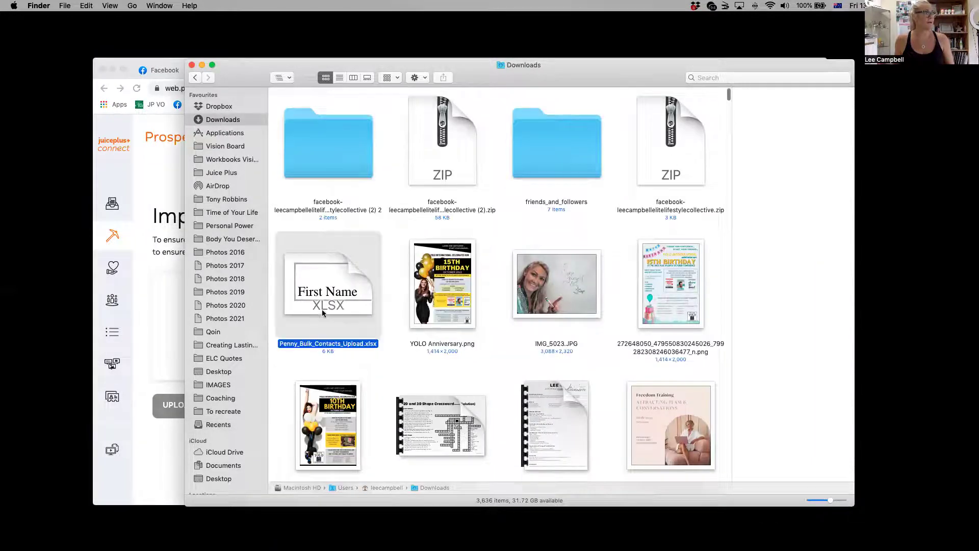
{"action": "double_click", "coordinate": [329, 287]}
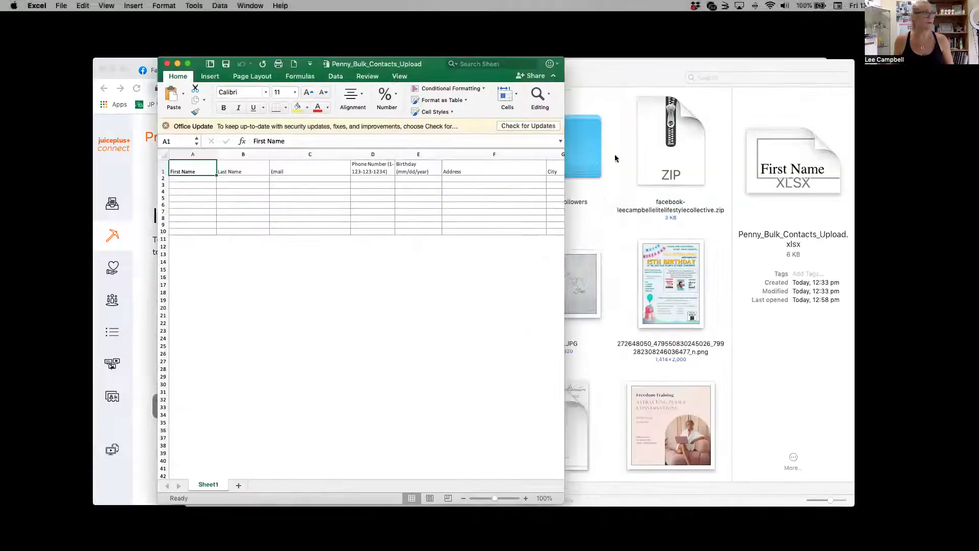
{"action": "left_click_drag", "start_coordinate": [564, 159], "coordinate": [917, 164]}
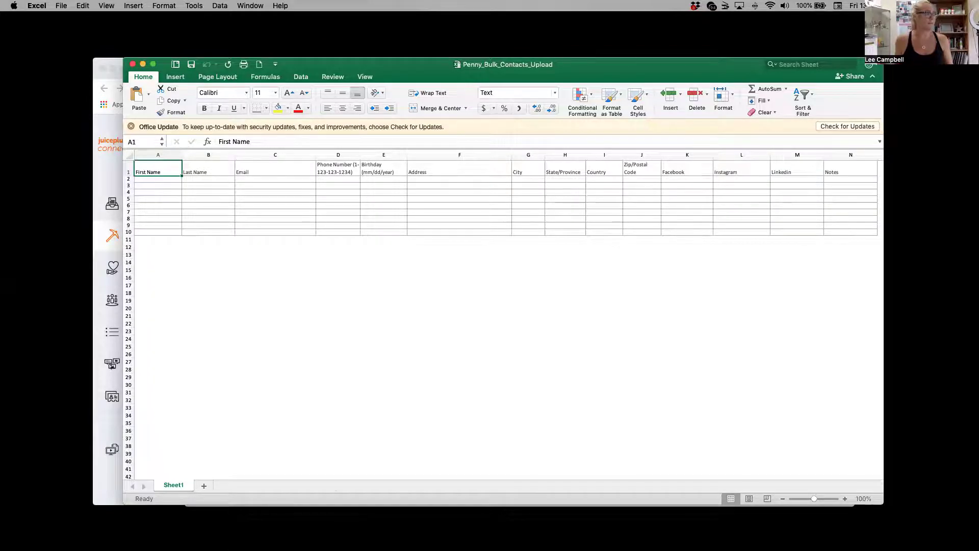
Step: Switch to Chrome and open Facebook in a new browser window
{"action": "right_click", "coordinate": [354, 534]}
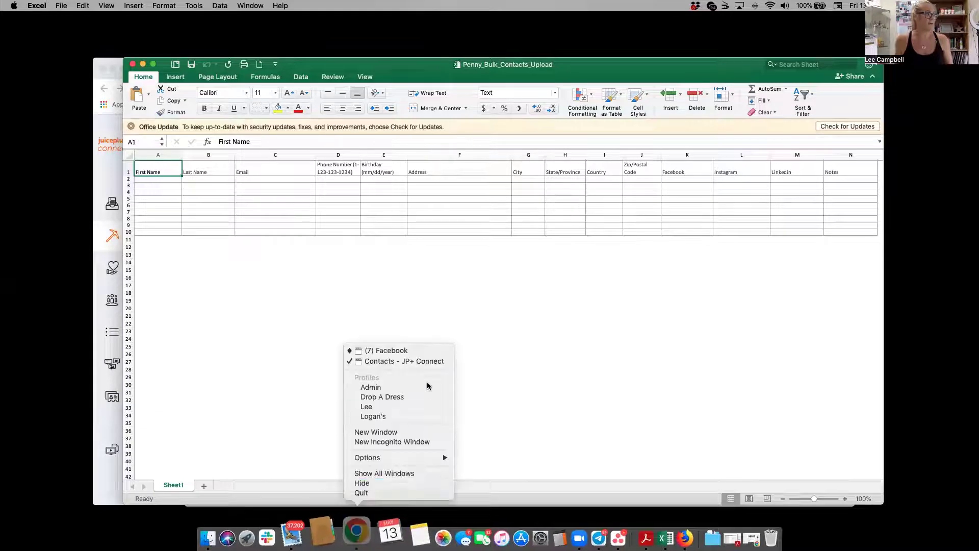
{"action": "left_click", "coordinate": [408, 431]}
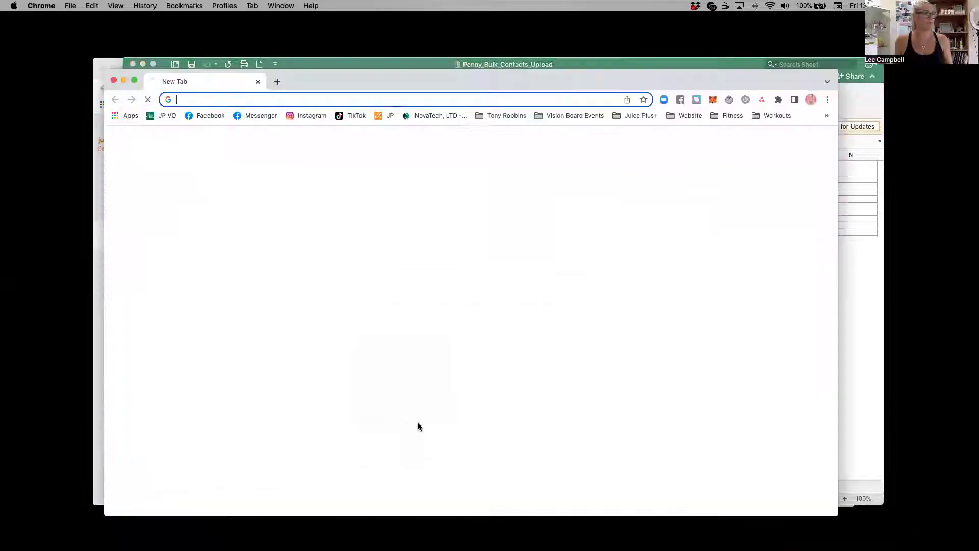
{"action": "left_click", "coordinate": [203, 118]}
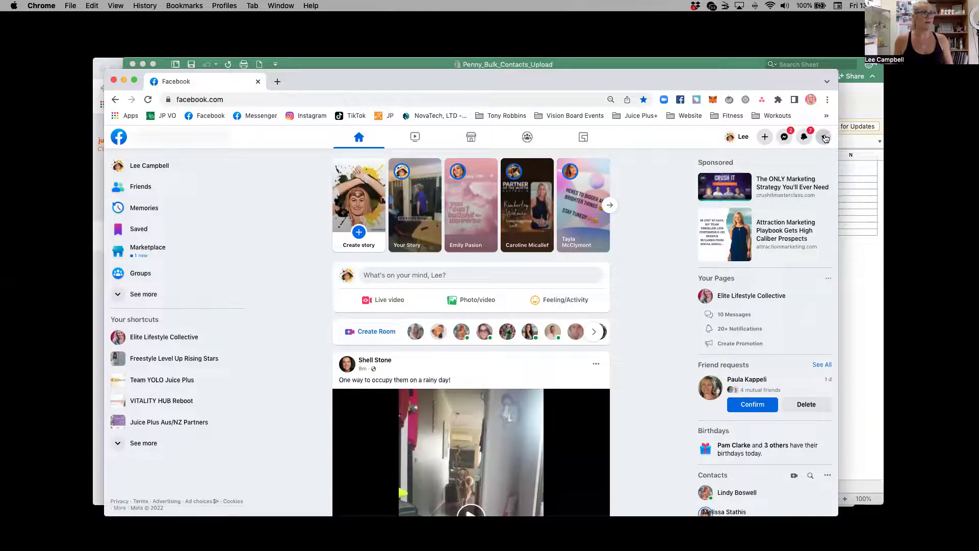
Step: Open the Download your information page from Your Facebook information in the account settings, closing the chat pop-up
{"action": "left_click", "coordinate": [825, 138]}
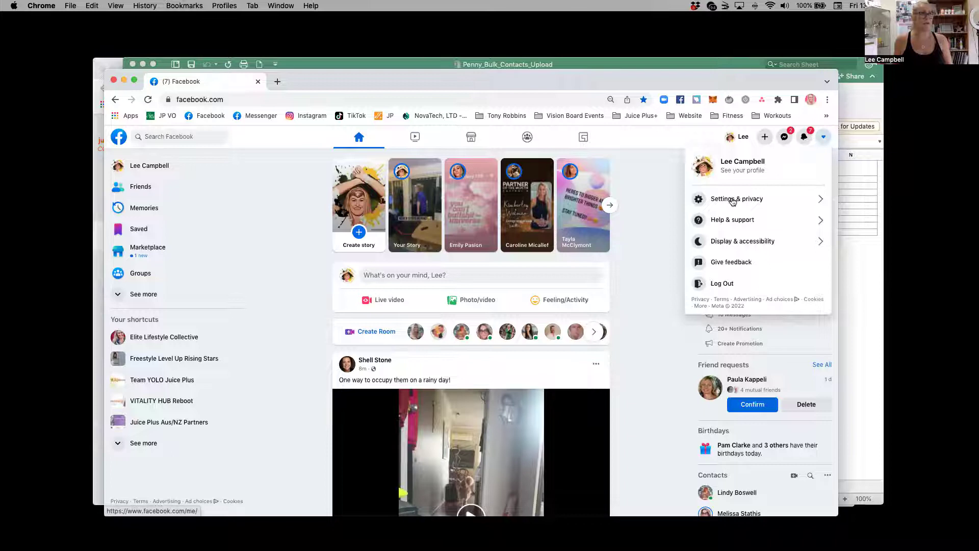
{"action": "left_click", "coordinate": [732, 200]}
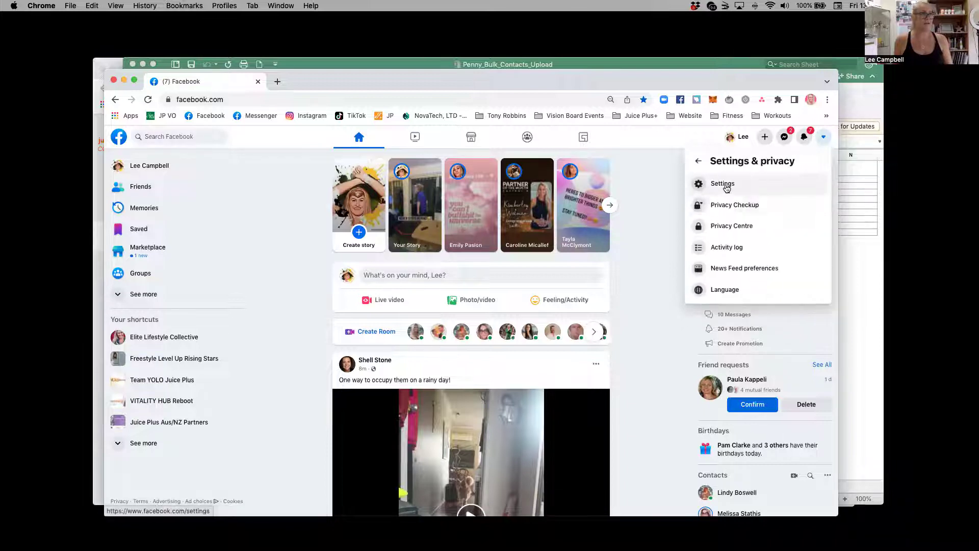
{"action": "left_click", "coordinate": [726, 186]}
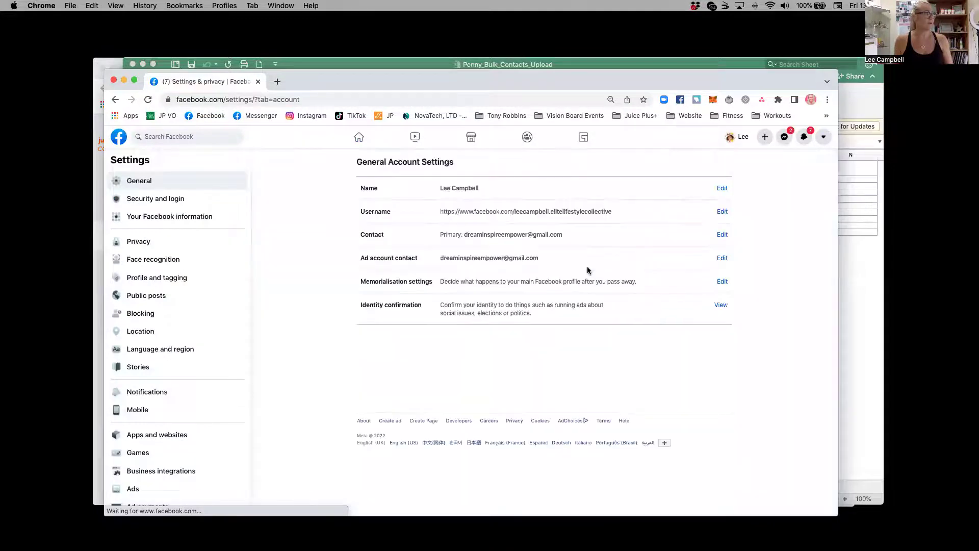
{"action": "left_click", "coordinate": [151, 219]}
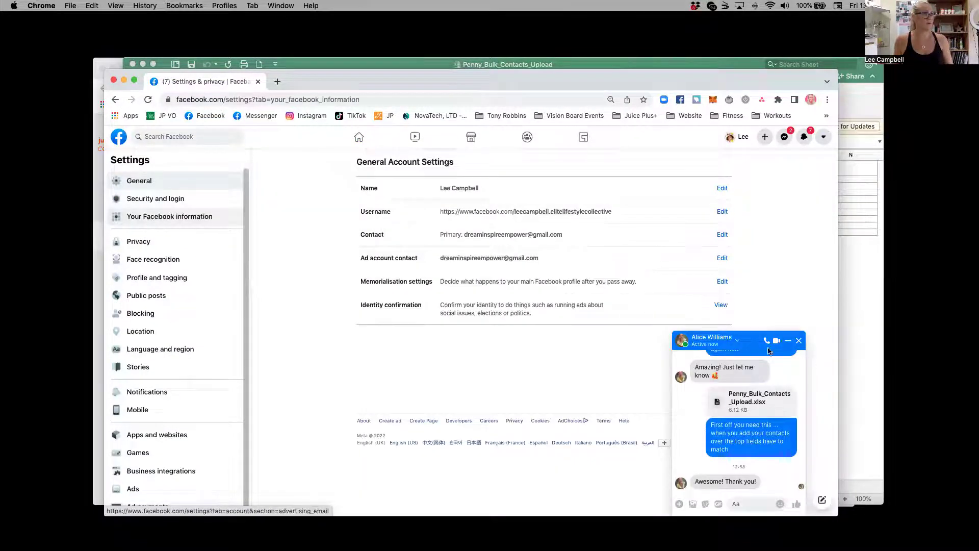
{"action": "left_click", "coordinate": [799, 341]}
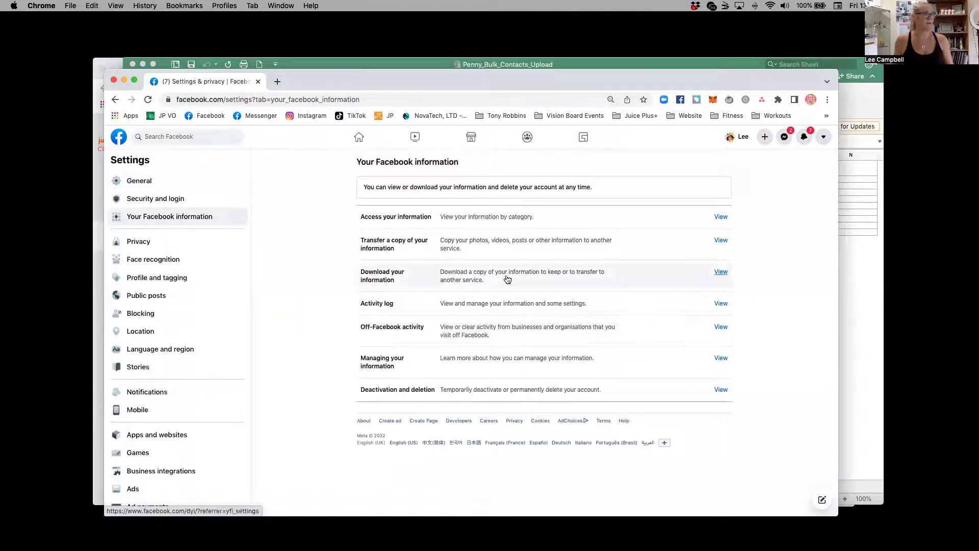
{"action": "left_click", "coordinate": [719, 273]}
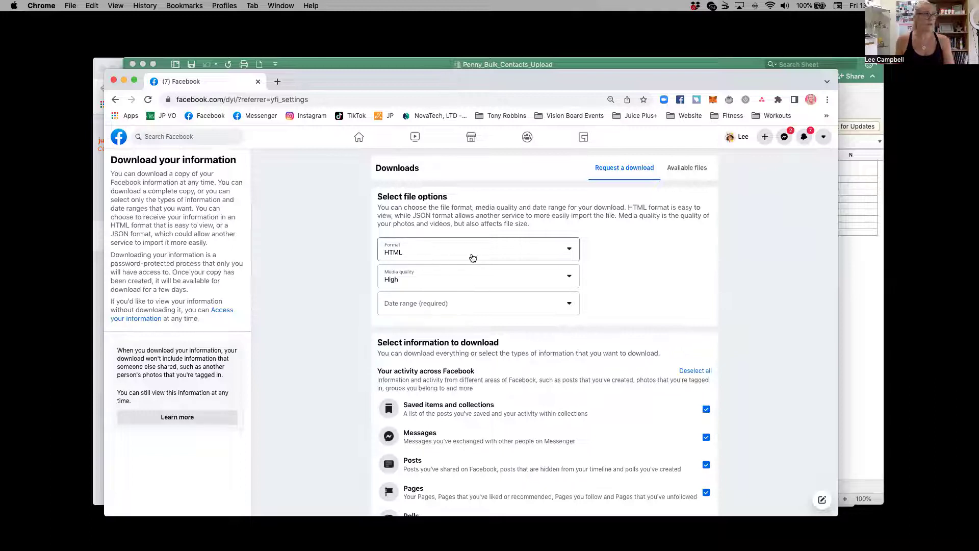
{"action": "scroll", "coordinate": [638, 313], "scroll_direction": "down", "scroll_amount": 2}
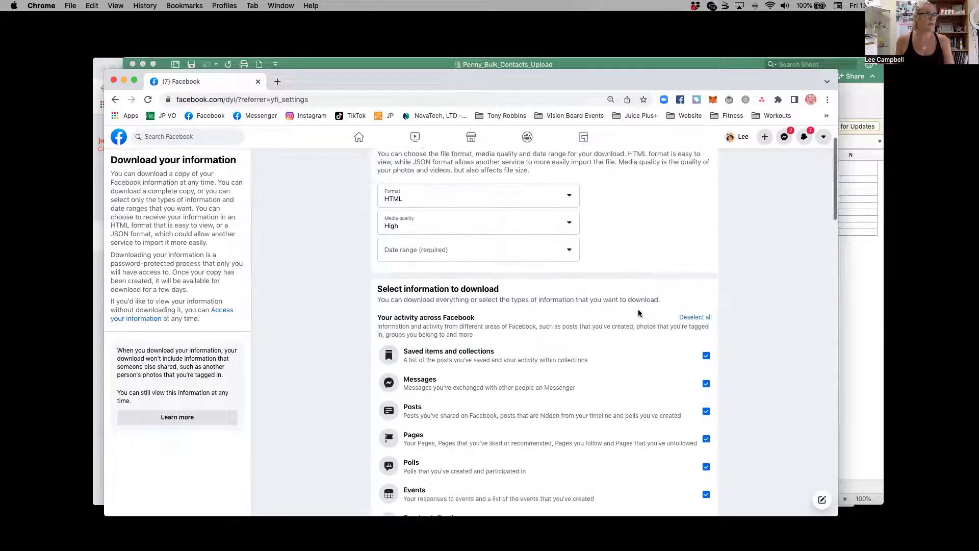
{"action": "scroll", "coordinate": [639, 313], "scroll_direction": "up", "scroll_amount": 3}
{"action": "left_click", "coordinate": [573, 304]}
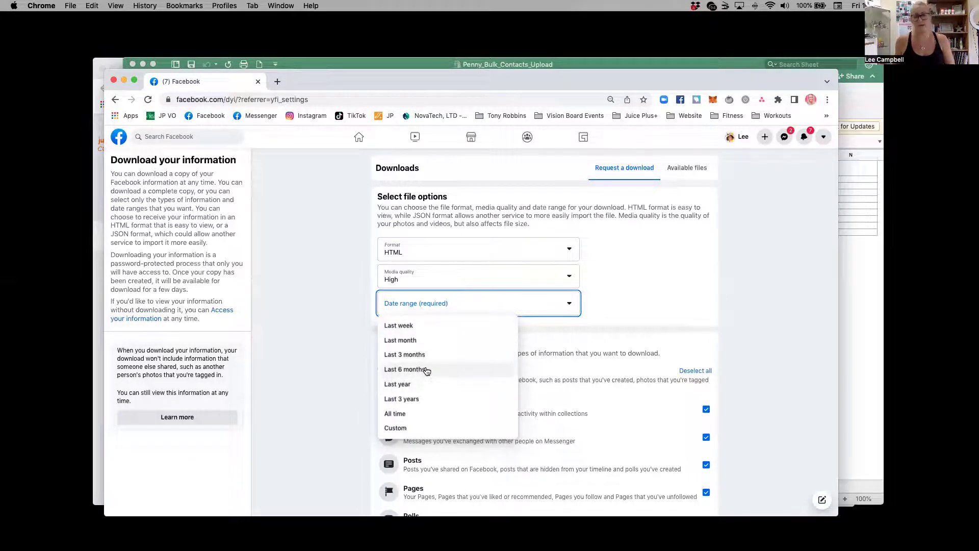
{"action": "left_click", "coordinate": [657, 288]}
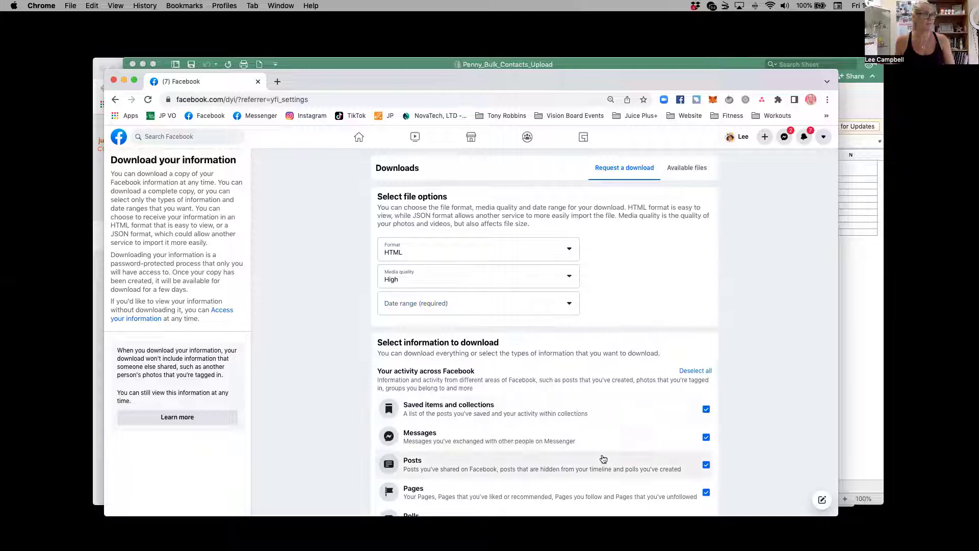
Step: Deselect all information categories for the download and include only Friends and followers
{"action": "left_click", "coordinate": [698, 371]}
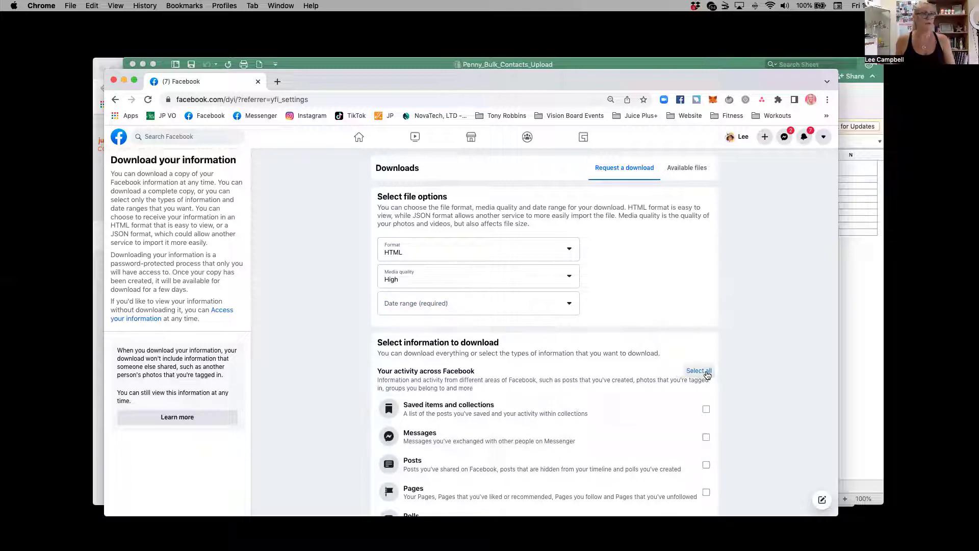
{"action": "scroll", "coordinate": [603, 438], "scroll_direction": "down", "scroll_amount": 7}
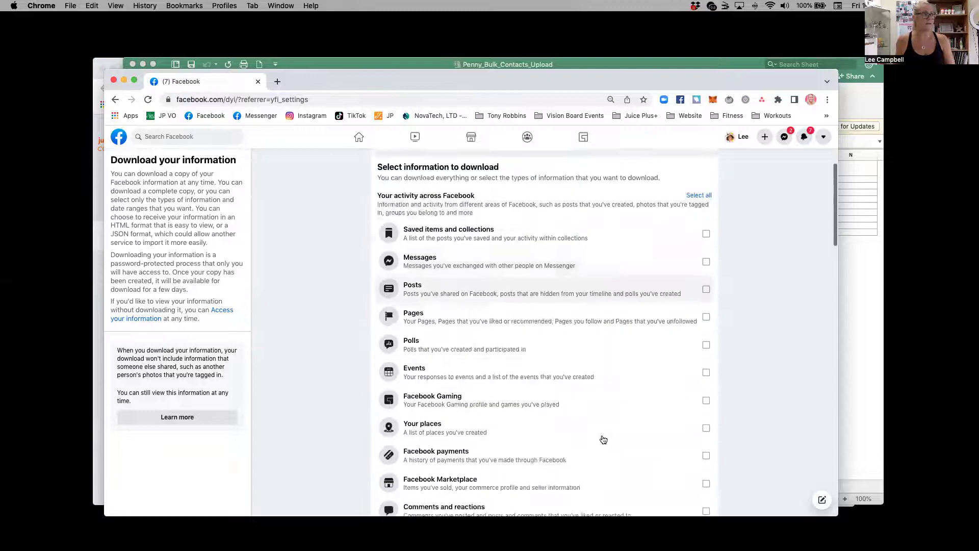
{"action": "scroll", "coordinate": [603, 439], "scroll_direction": "down", "scroll_amount": 9}
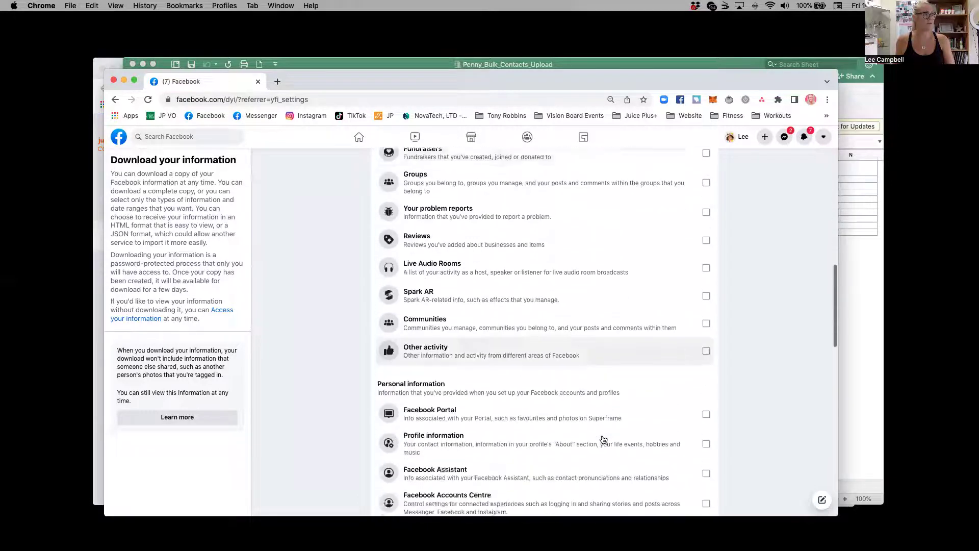
{"action": "scroll", "coordinate": [603, 438], "scroll_direction": "down", "scroll_amount": 3}
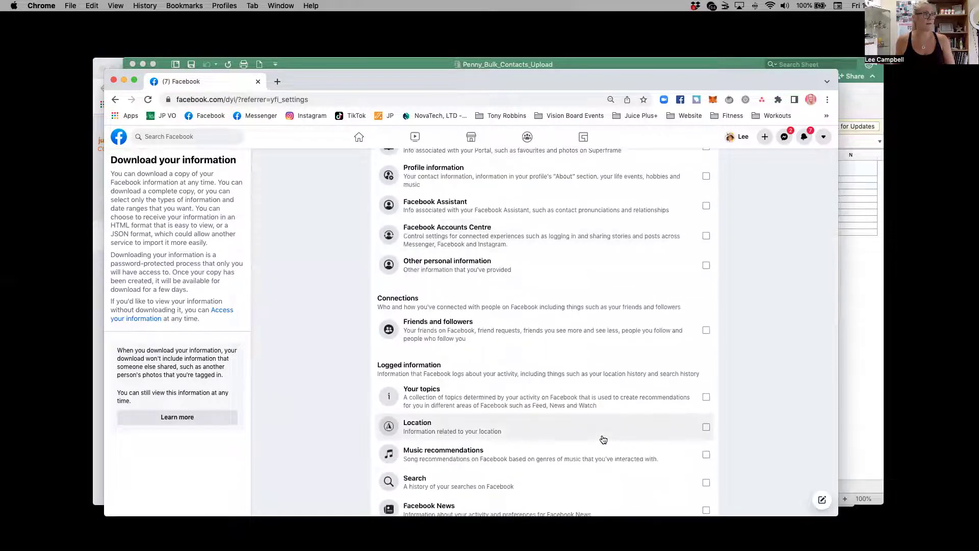
{"action": "left_click", "coordinate": [705, 331]}
Step: Review the remaining information categories and the Start your download section, and return to the file options
{"action": "scroll", "coordinate": [625, 362], "scroll_direction": "down", "scroll_amount": 7}
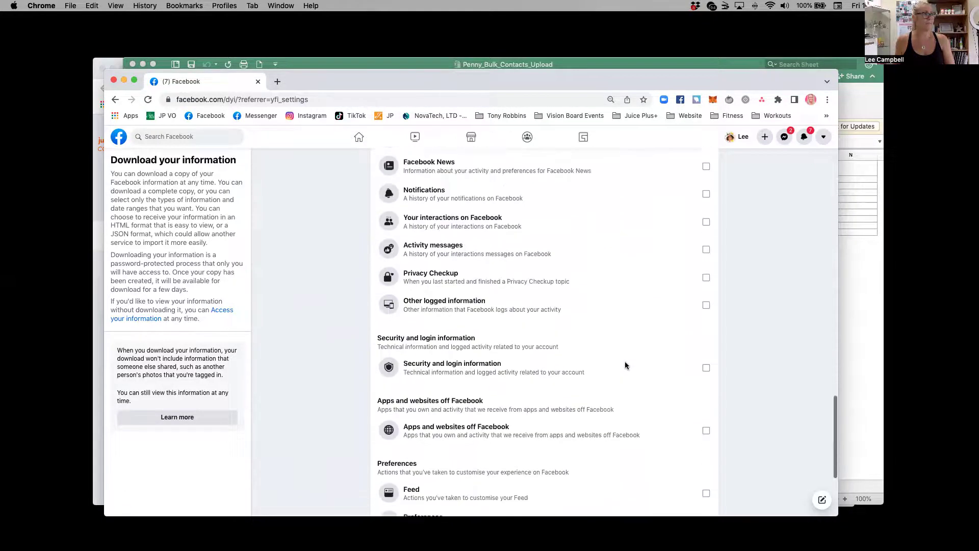
{"action": "scroll", "coordinate": [625, 365], "scroll_direction": "down", "scroll_amount": 4}
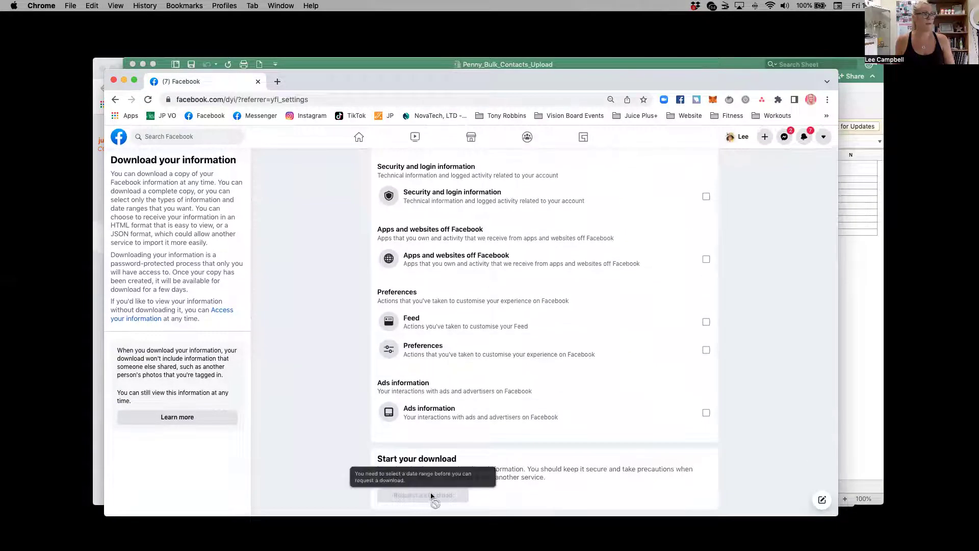
{"action": "scroll", "coordinate": [671, 235], "scroll_direction": "up", "scroll_amount": 6}
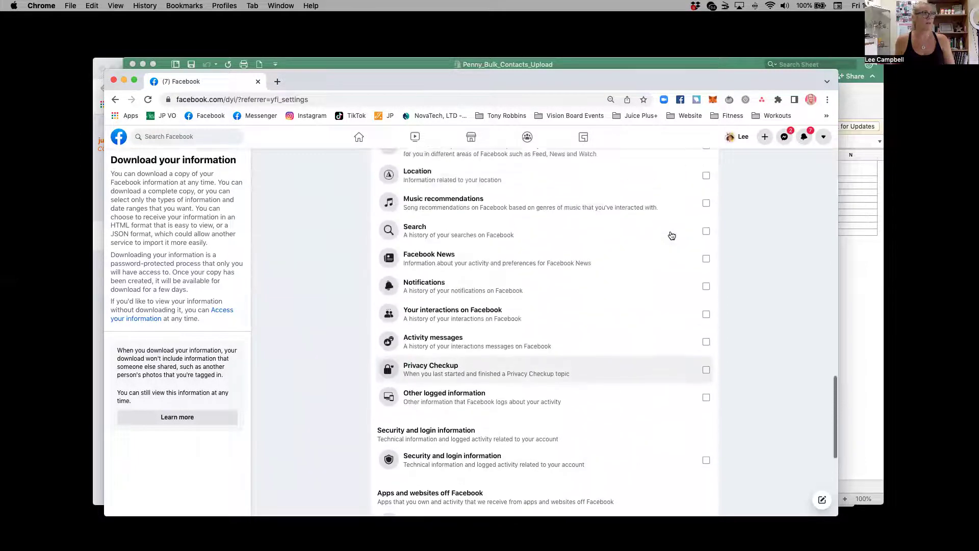
{"action": "scroll", "coordinate": [668, 232], "scroll_direction": "up", "scroll_amount": 2}
{"action": "scroll", "coordinate": [658, 254], "scroll_direction": "down", "scroll_amount": 6}
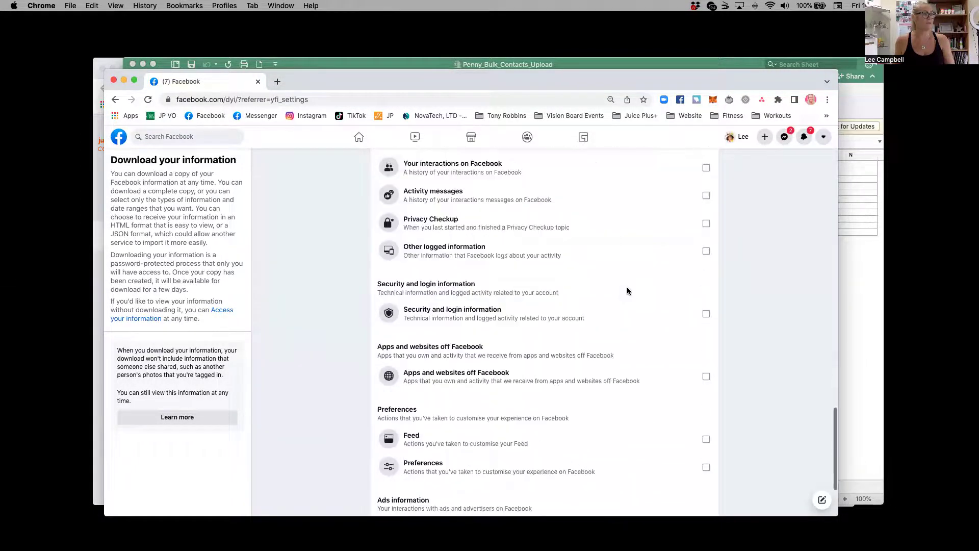
{"action": "scroll", "coordinate": [627, 290], "scroll_direction": "down", "scroll_amount": 3}
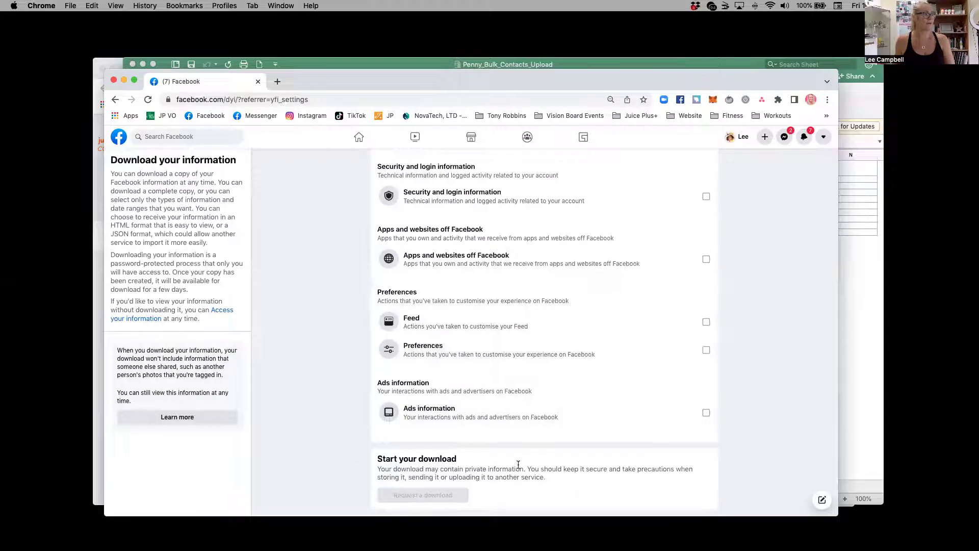
{"action": "scroll", "coordinate": [638, 265], "scroll_direction": "up", "scroll_amount": 15}
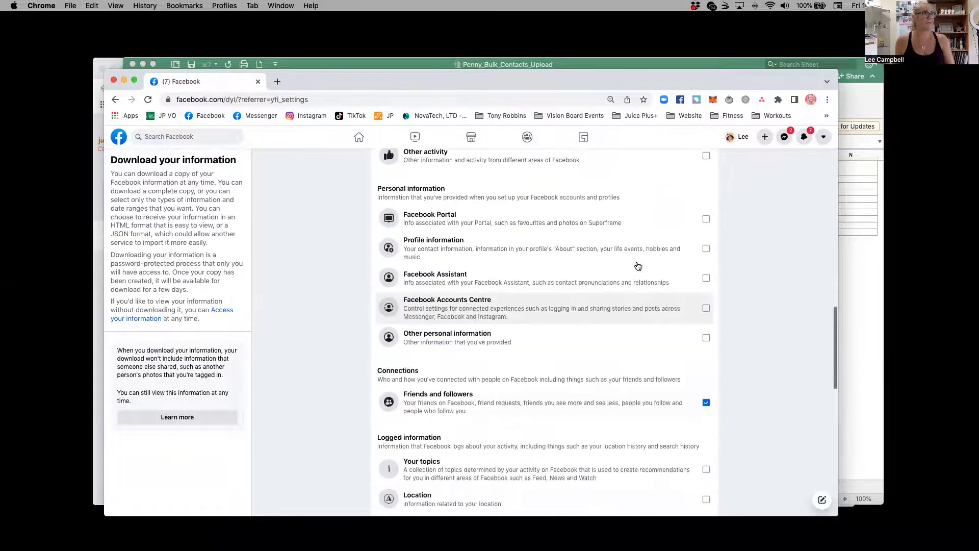
{"action": "scroll", "coordinate": [638, 265], "scroll_direction": "up", "scroll_amount": 10}
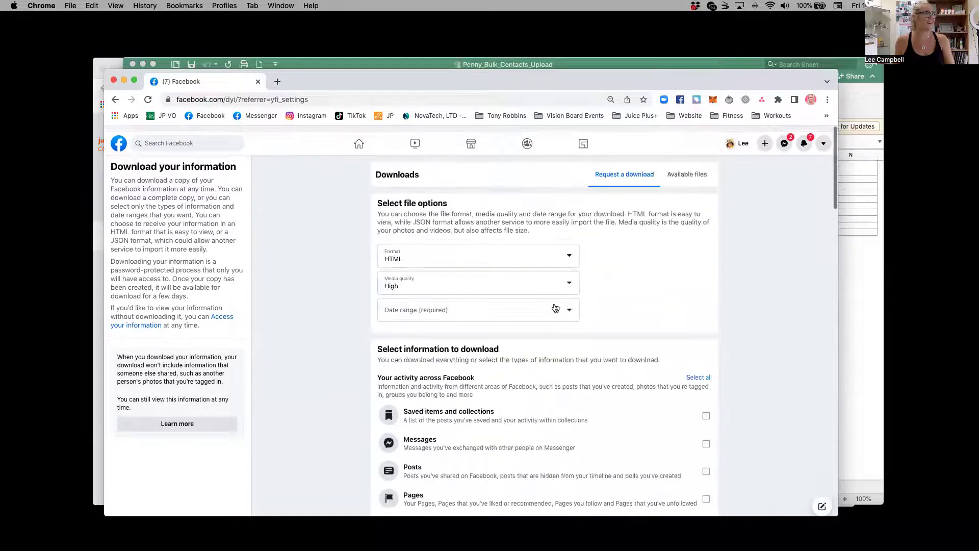
Step: Set the date range of the Facebook information download to Last 6 months
{"action": "left_click", "coordinate": [572, 301]}
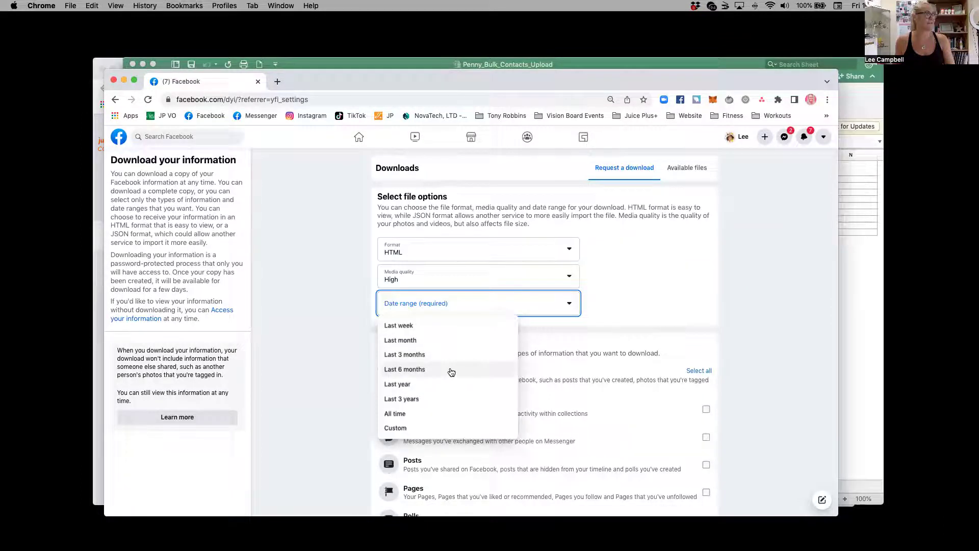
{"action": "left_click", "coordinate": [434, 370]}
{"action": "scroll", "coordinate": [551, 366], "scroll_direction": "down", "scroll_amount": 15}
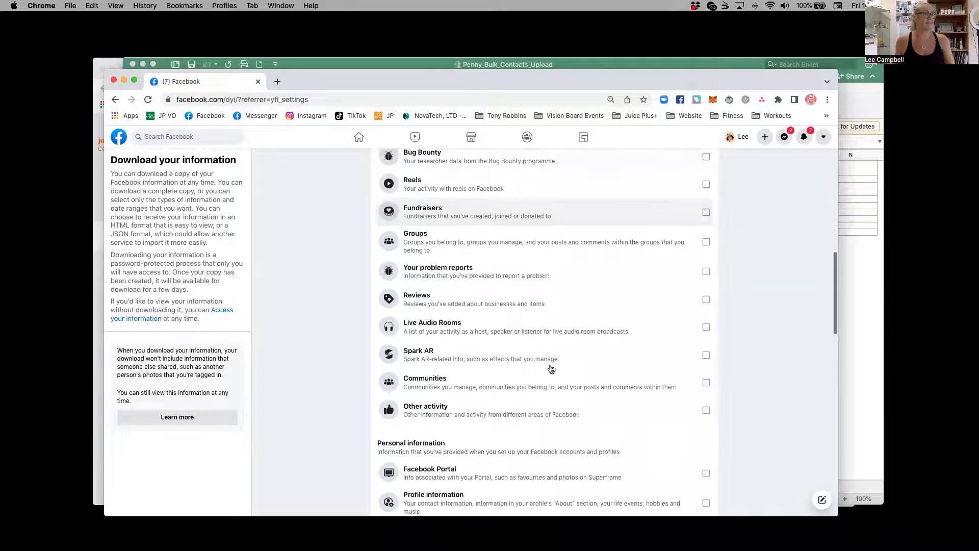
{"action": "scroll", "coordinate": [550, 366], "scroll_direction": "down", "scroll_amount": 15}
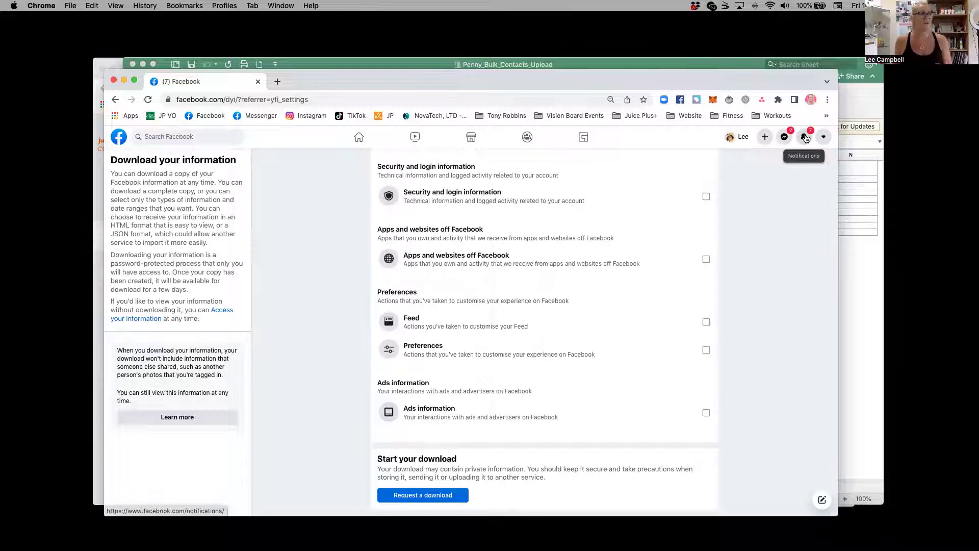
Step: Close the Facebook window, switch to Finder and open the unzipped Facebook download folder in Downloads
{"action": "left_click", "coordinate": [113, 81]}
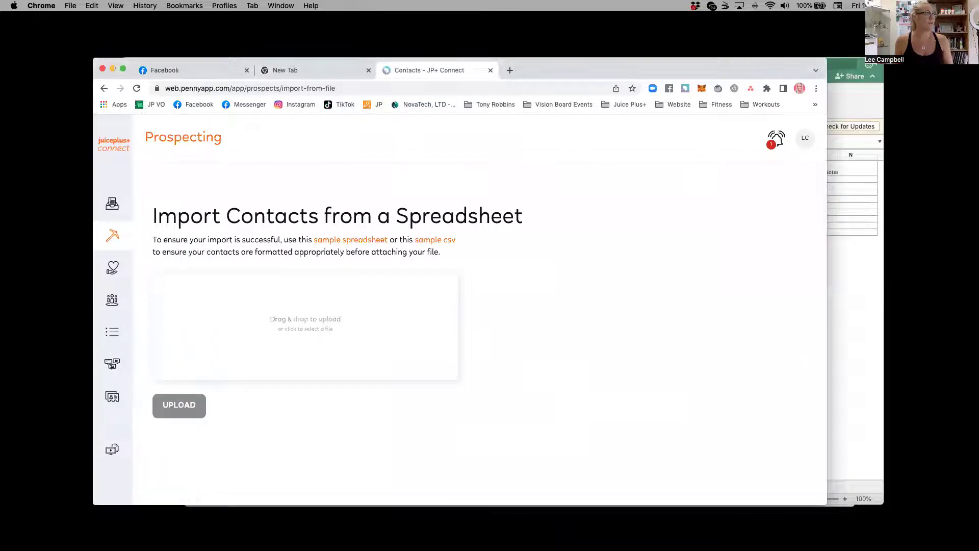
{"action": "left_click", "coordinate": [238, 540]}
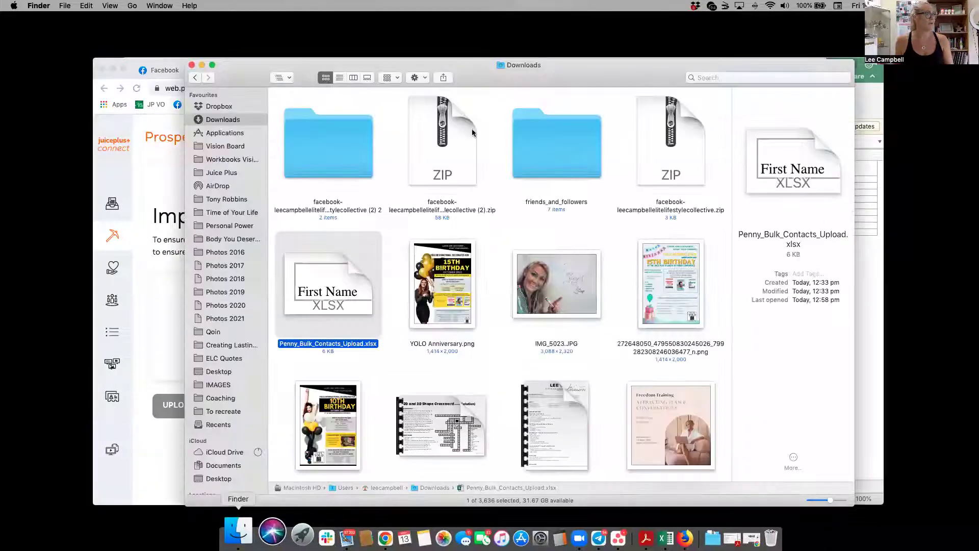
{"action": "left_click", "coordinate": [330, 154]}
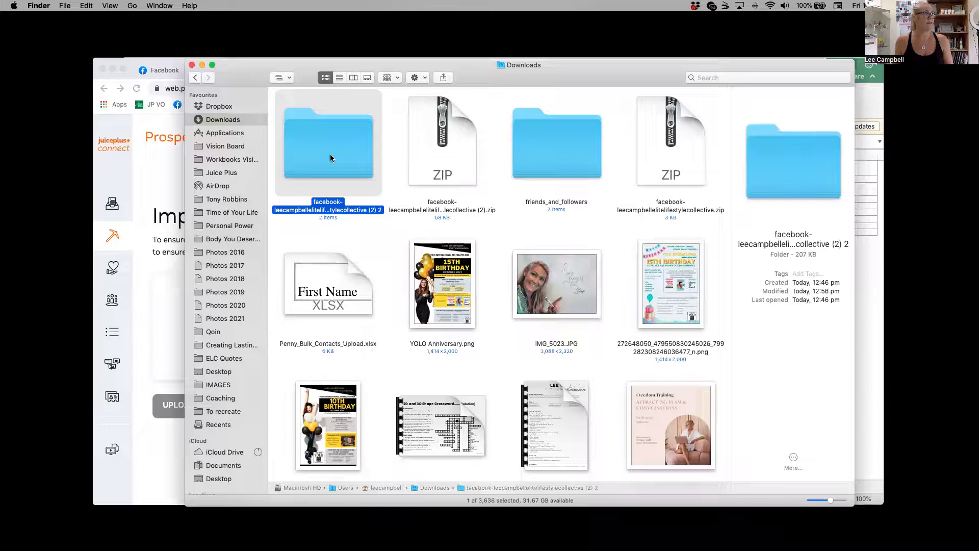
{"action": "double_click", "coordinate": [329, 154]}
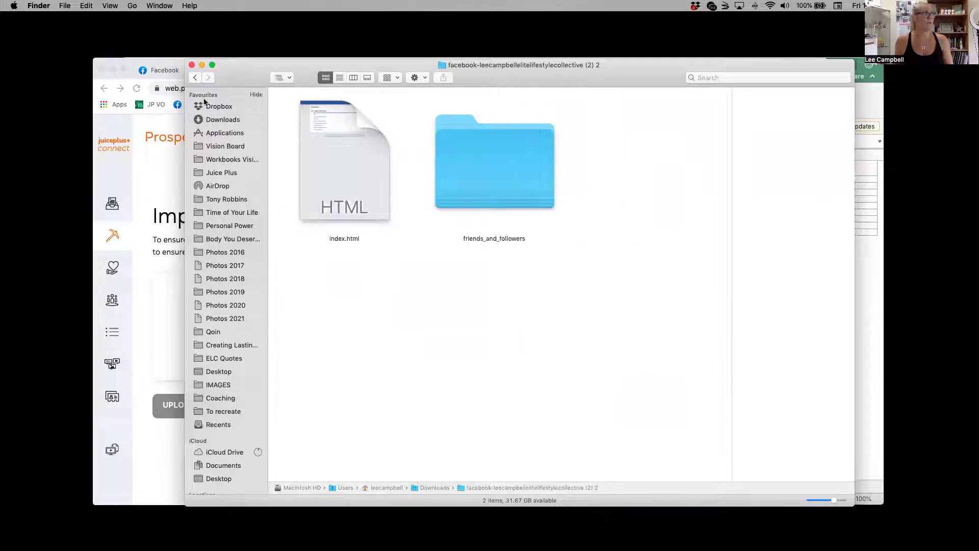
{"action": "left_click", "coordinate": [196, 78]}
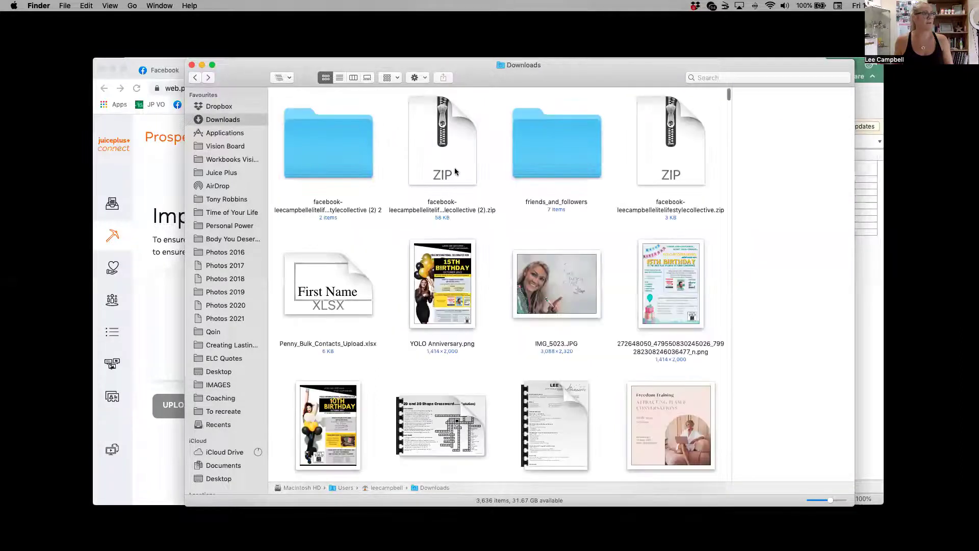
{"action": "left_click", "coordinate": [454, 172]}
{"action": "left_click", "coordinate": [320, 160]}
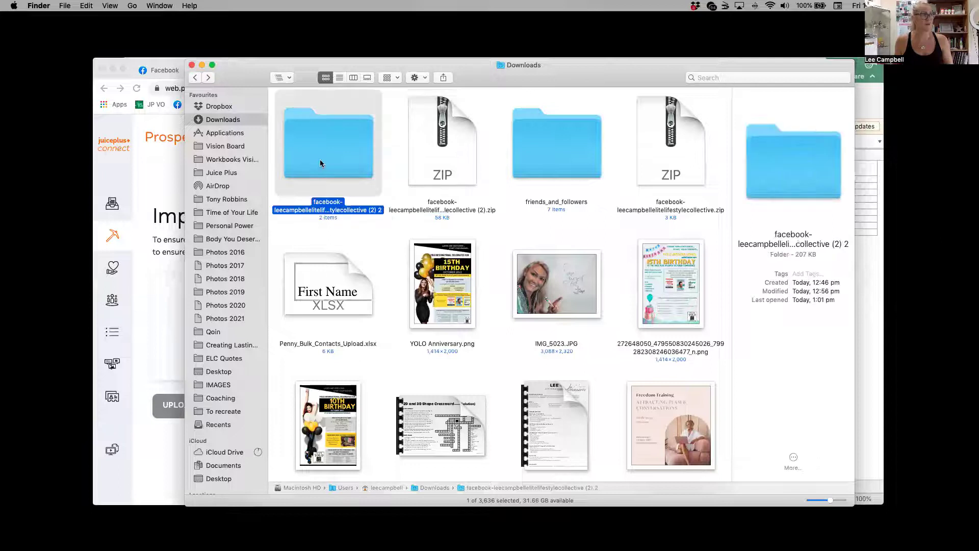
{"action": "double_click", "coordinate": [320, 163]}
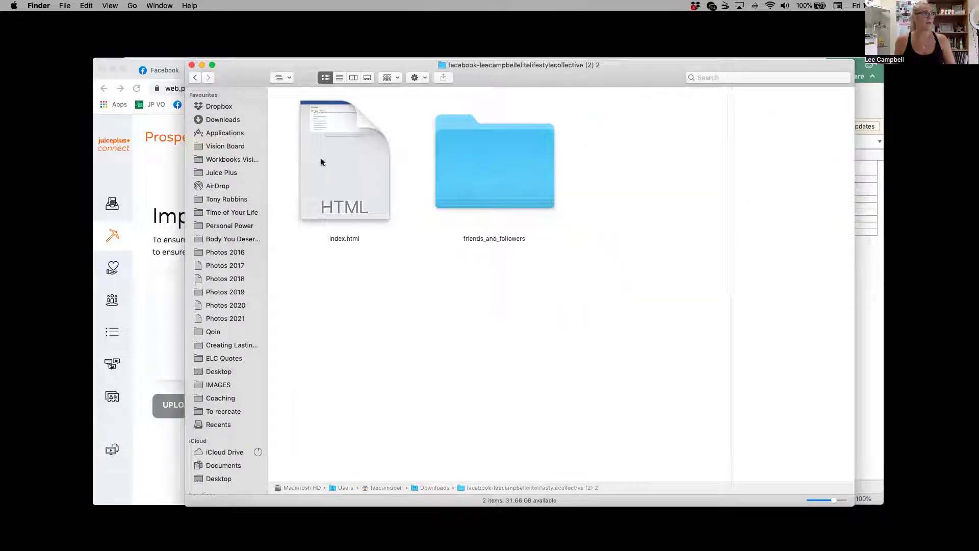
Step: Open the friends.html file from the friends_and_followers folder
{"action": "double_click", "coordinate": [509, 178]}
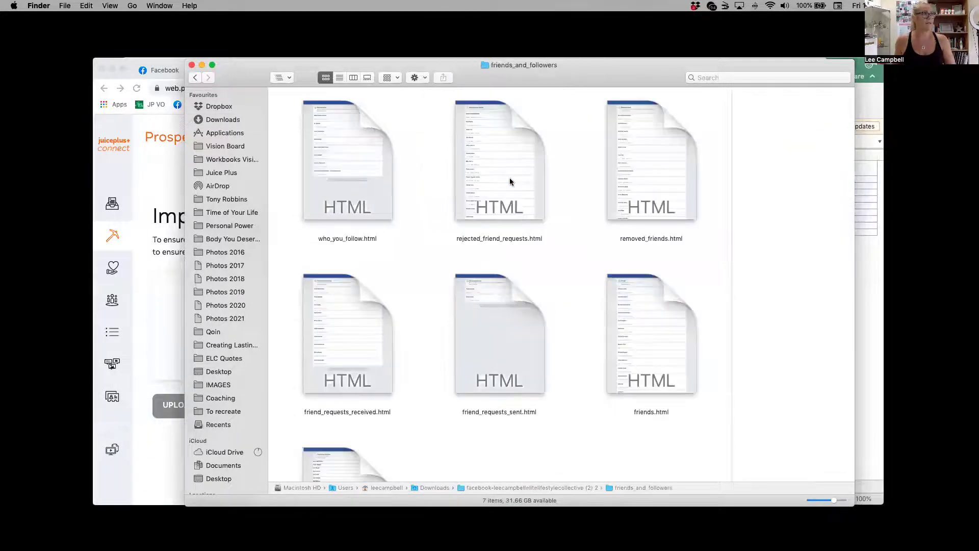
{"action": "left_click", "coordinate": [656, 353]}
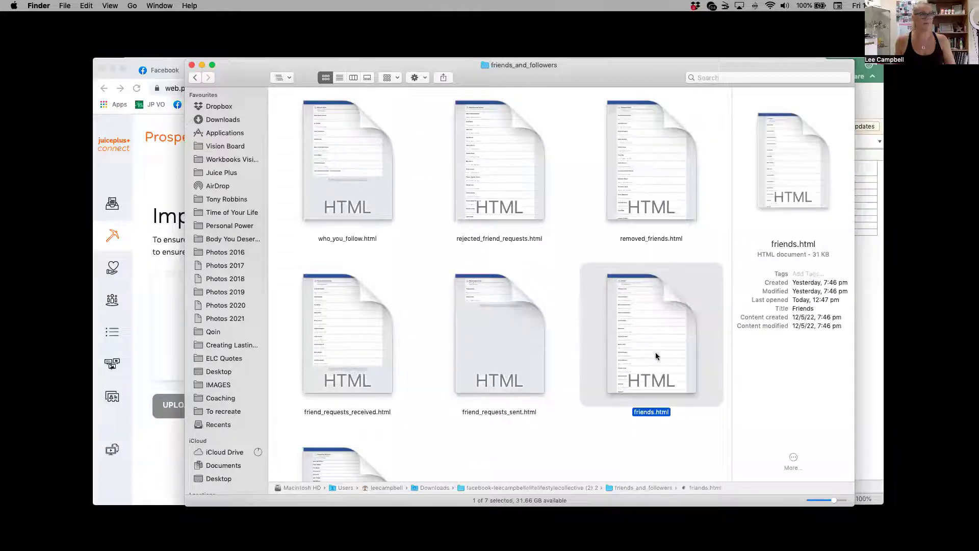
{"action": "double_click", "coordinate": [656, 353]}
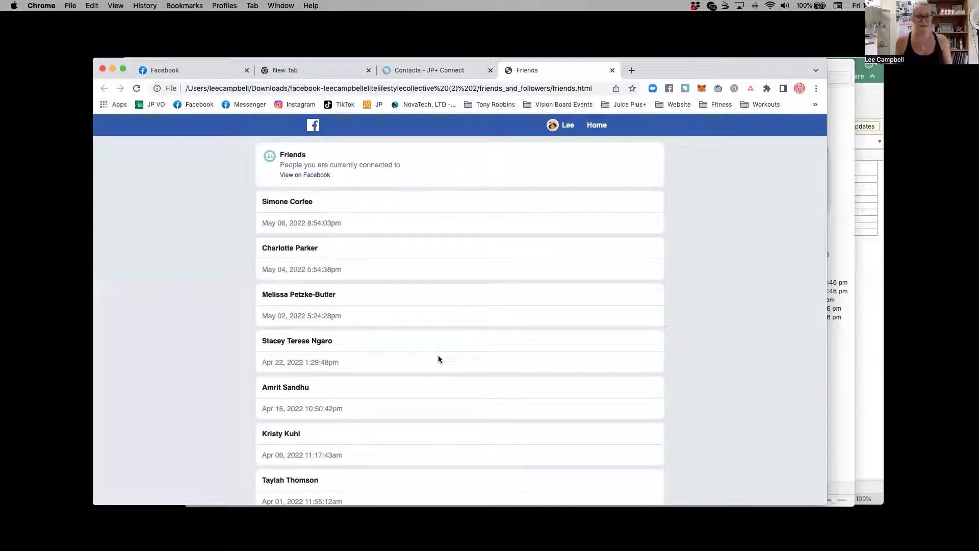
Step: Copy the entire contents of the Friends page, switch to the Penny_Bulk_Contacts_Upload workbook in Excel and add a new sheet
{"action": "key", "text": "super+a"}
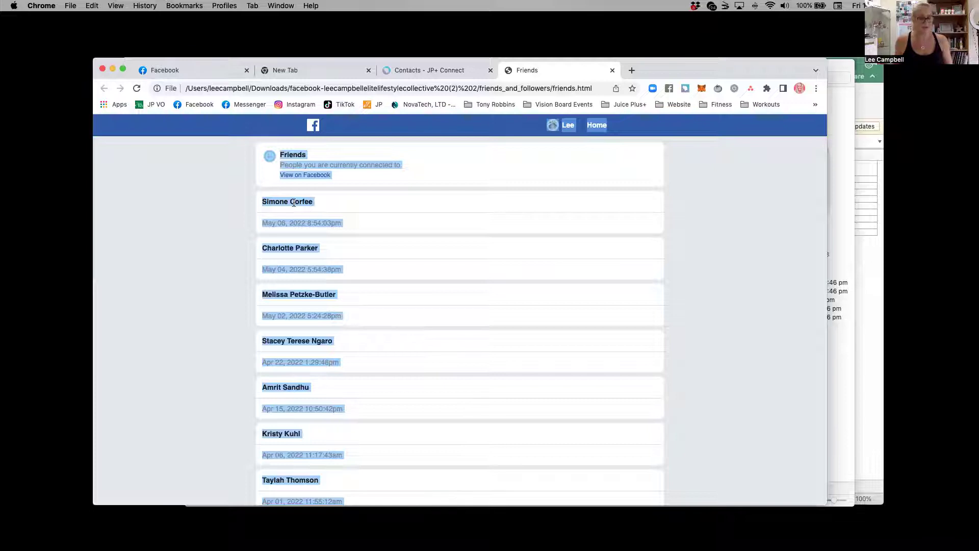
{"action": "left_click", "coordinate": [870, 281]}
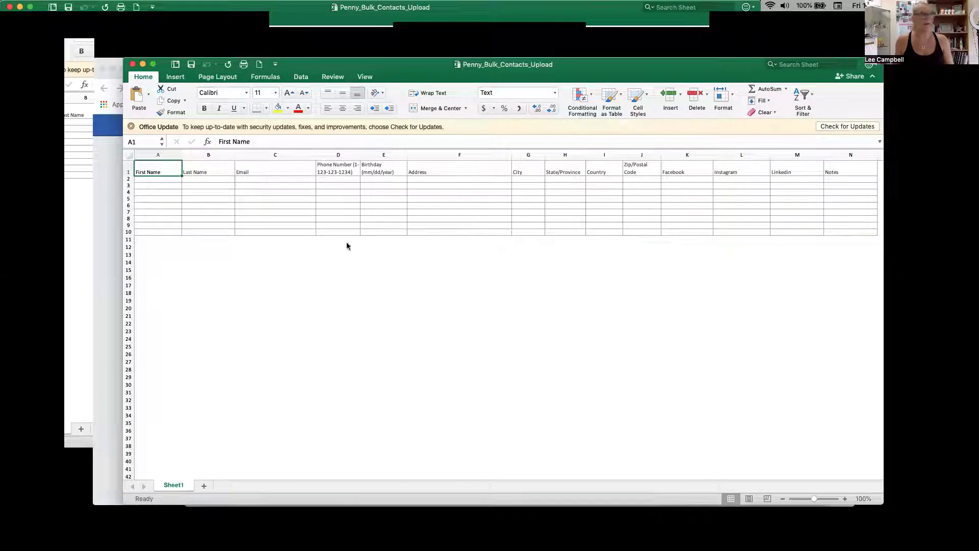
{"action": "left_click", "coordinate": [201, 485]}
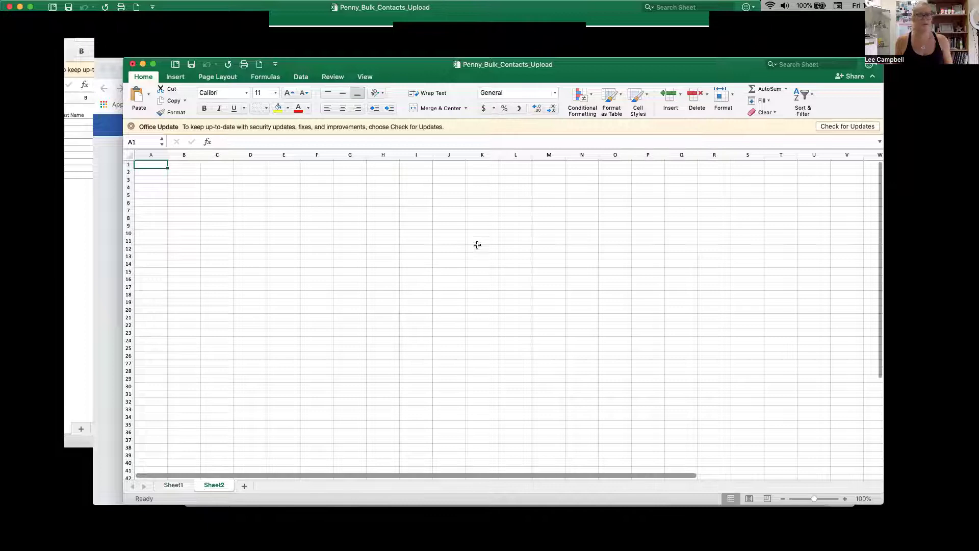
Step: Paste the copied friends list into Sheet2 from cell A1 as Text using Paste Special
{"action": "right_click", "coordinate": [154, 166]}
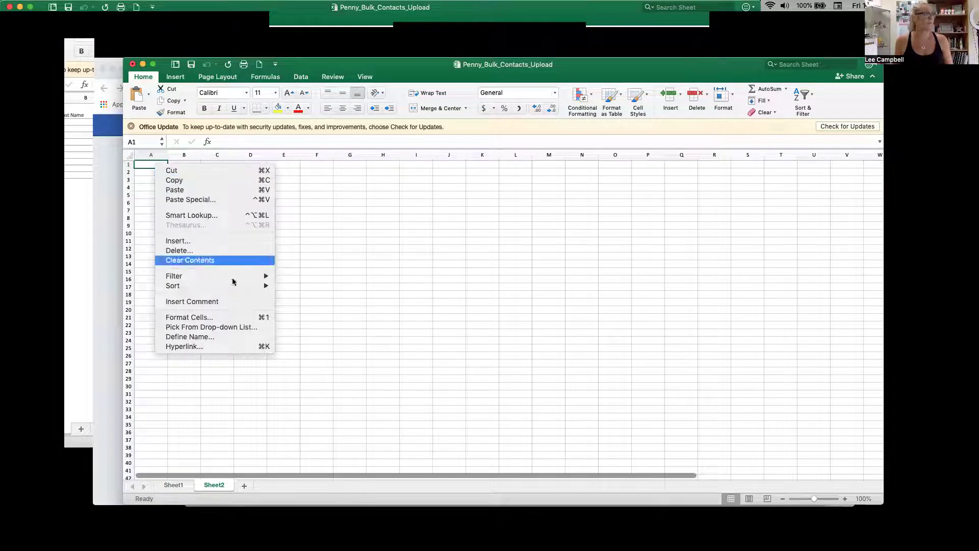
{"action": "left_click", "coordinate": [228, 200]}
{"action": "left_click", "coordinate": [112, 167]}
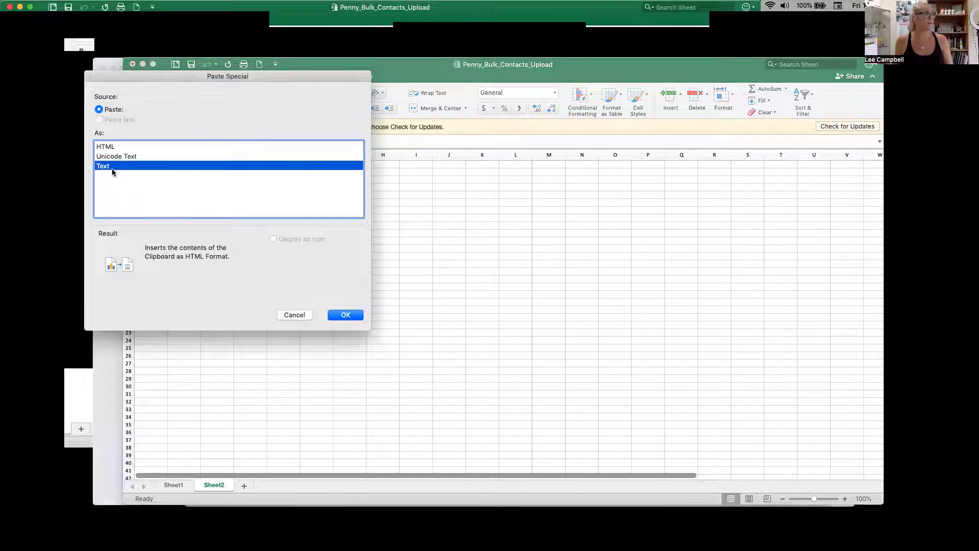
{"action": "left_click", "coordinate": [345, 315]}
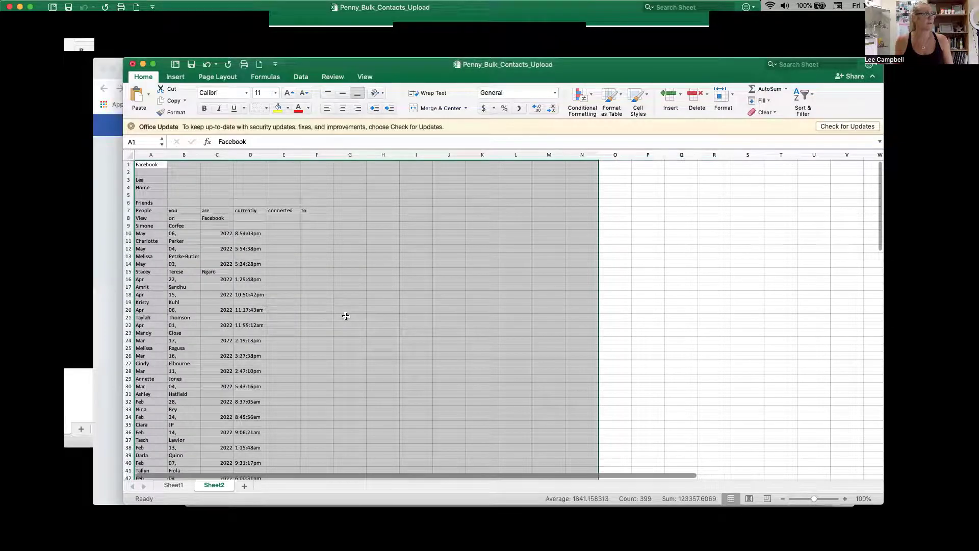
{"action": "left_click", "coordinate": [339, 316]}
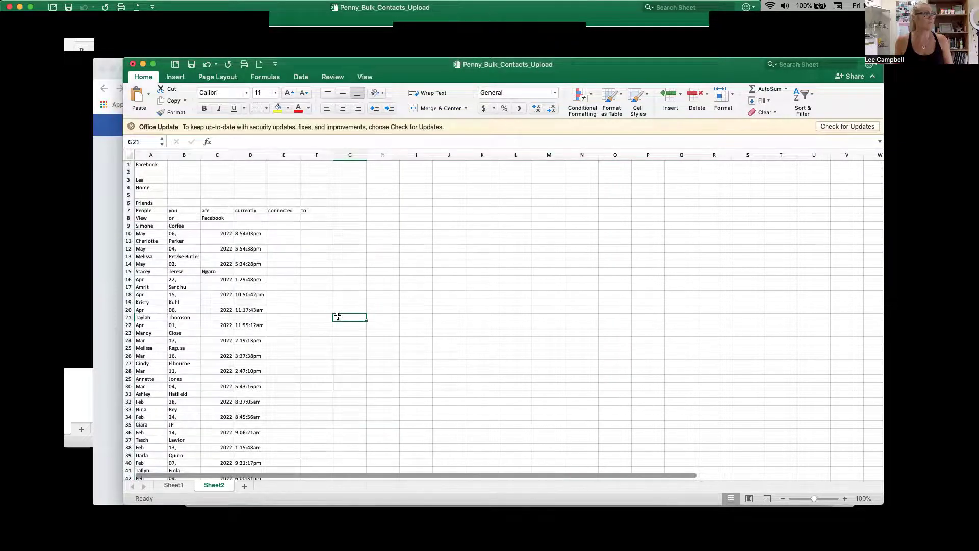
{"action": "left_click", "coordinate": [151, 347]}
{"action": "left_click", "coordinate": [188, 349]}
{"action": "left_click", "coordinate": [220, 348]}
{"action": "left_click", "coordinate": [251, 347]}
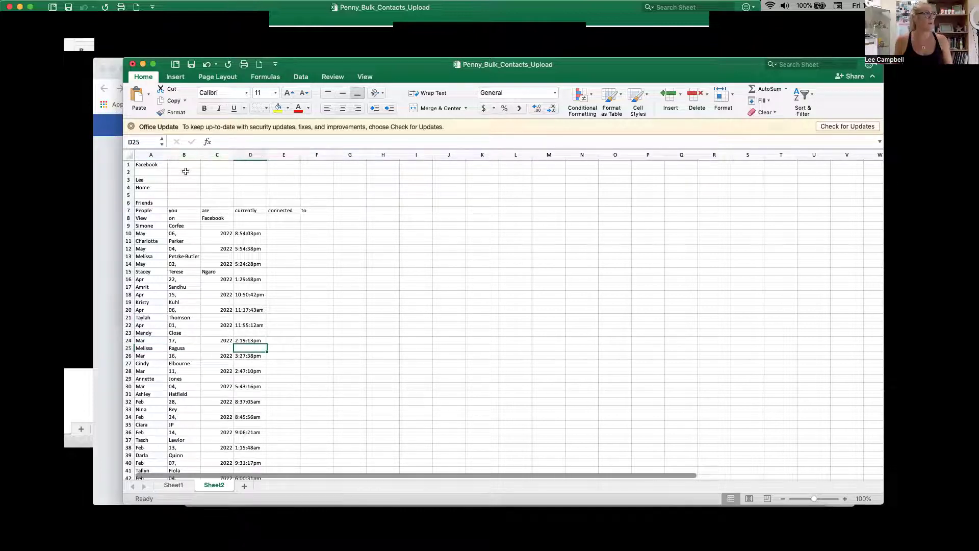
Step: Delete rows 1 to 8 of Sheet2, which hold the page header text above the first friend's name
{"action": "left_click_drag", "start_coordinate": [125, 164], "coordinate": [127, 214]}
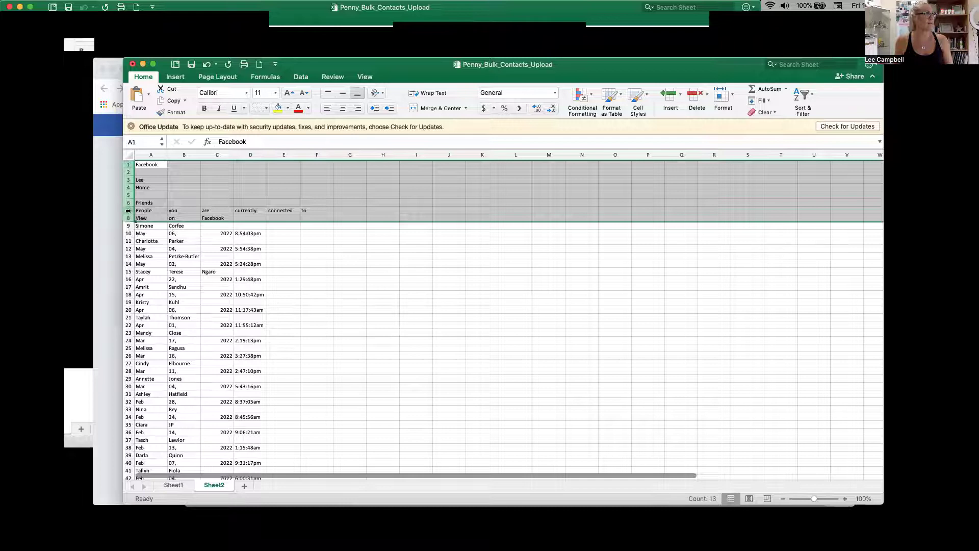
{"action": "right_click", "coordinate": [128, 210]}
{"action": "left_click", "coordinate": [161, 267]}
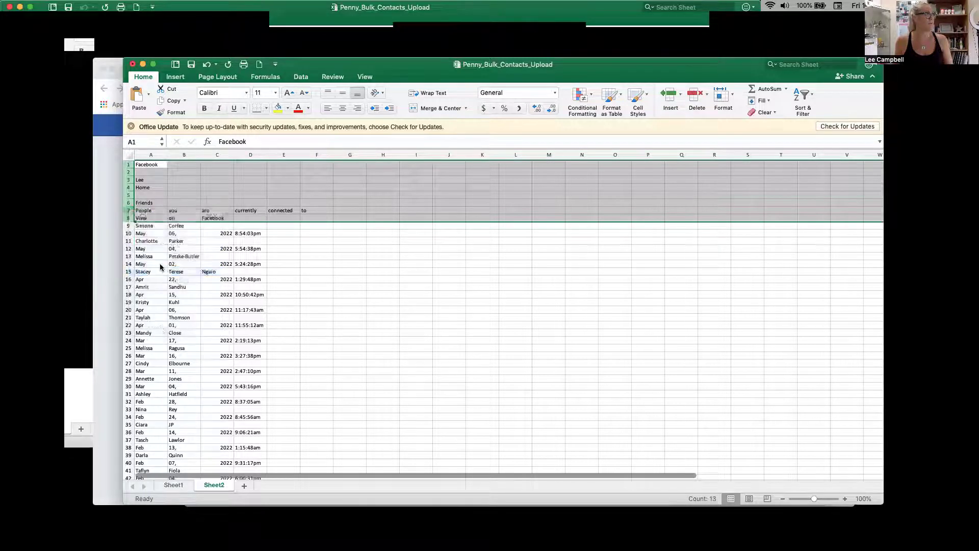
{"action": "left_click", "coordinate": [301, 256]}
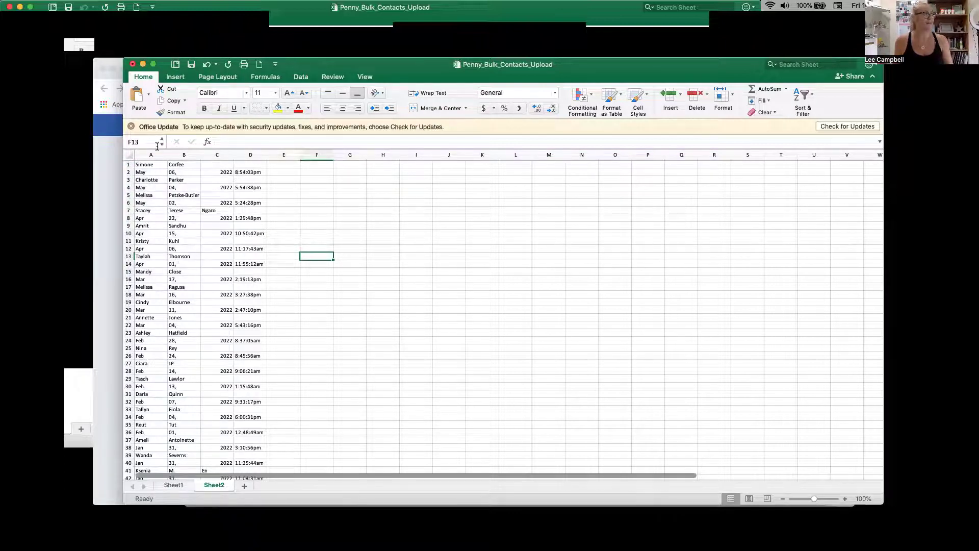
Step: Sort columns A to D of Sheet2 from A to Z
{"action": "left_click_drag", "start_coordinate": [150, 154], "coordinate": [251, 154]}
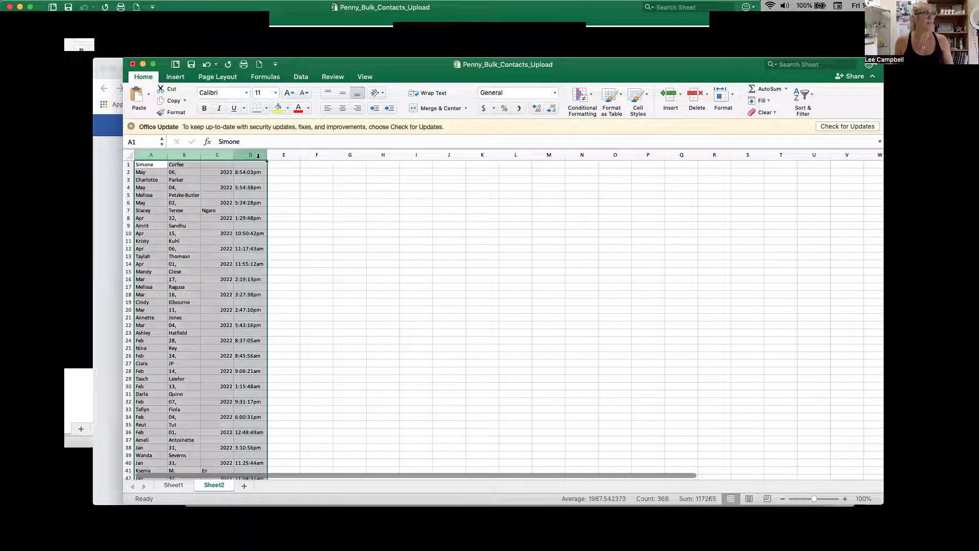
{"action": "left_click", "coordinate": [804, 99]}
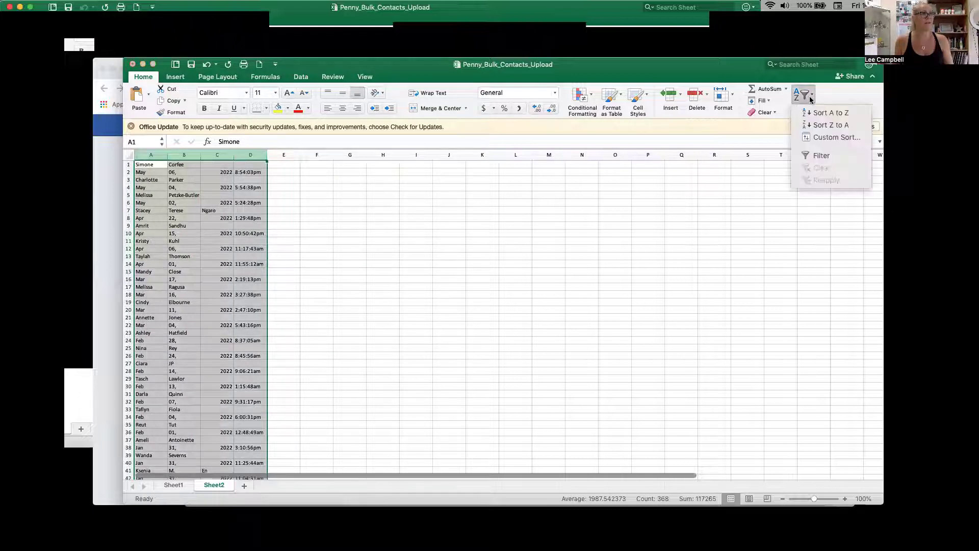
{"action": "left_click", "coordinate": [837, 116]}
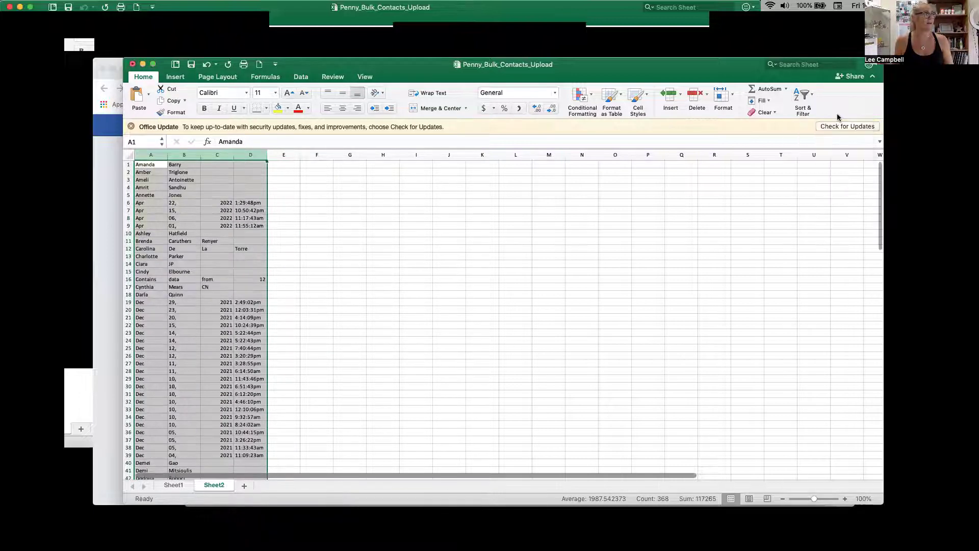
{"action": "left_click", "coordinate": [292, 333]}
{"action": "left_click", "coordinate": [153, 288]}
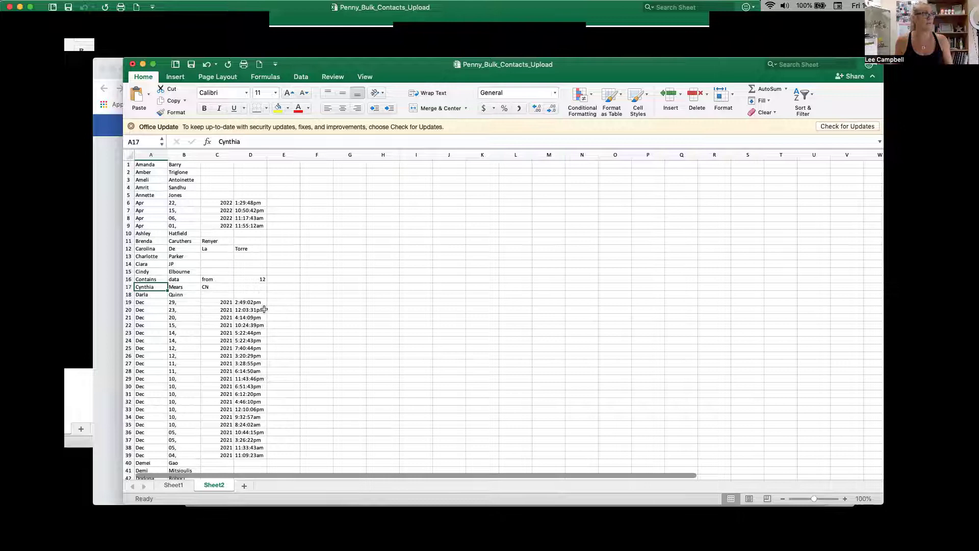
Step: Look through the sorted list for date entries and delete the April date rows, 6 to 9
{"action": "scroll", "coordinate": [196, 384], "scroll_direction": "down", "scroll_amount": 10}
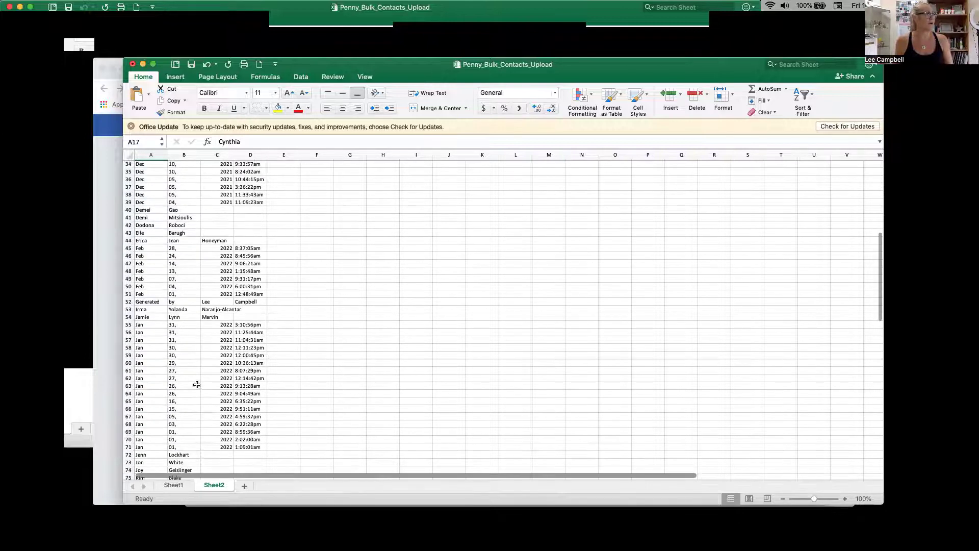
{"action": "scroll", "coordinate": [197, 384], "scroll_direction": "down", "scroll_amount": 15}
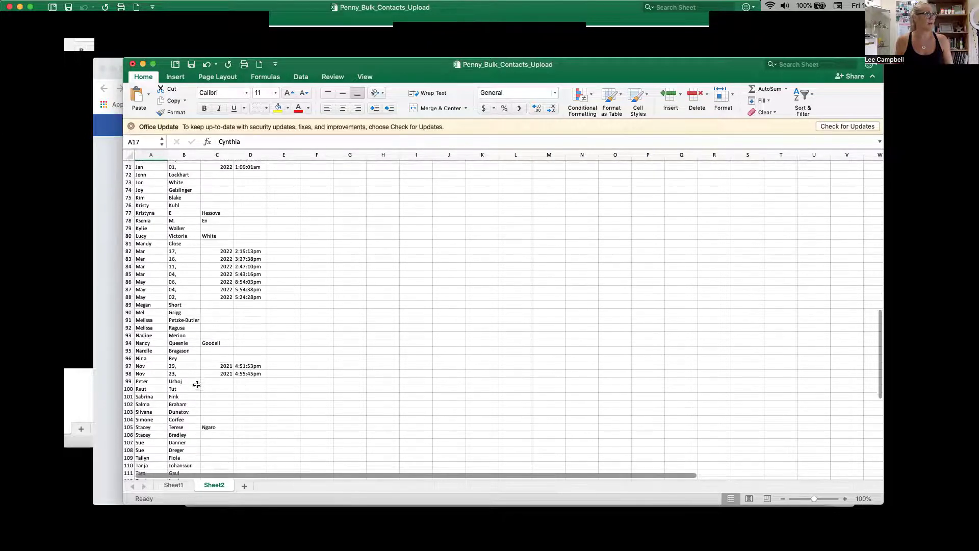
{"action": "scroll", "coordinate": [197, 383], "scroll_direction": "up", "scroll_amount": 20}
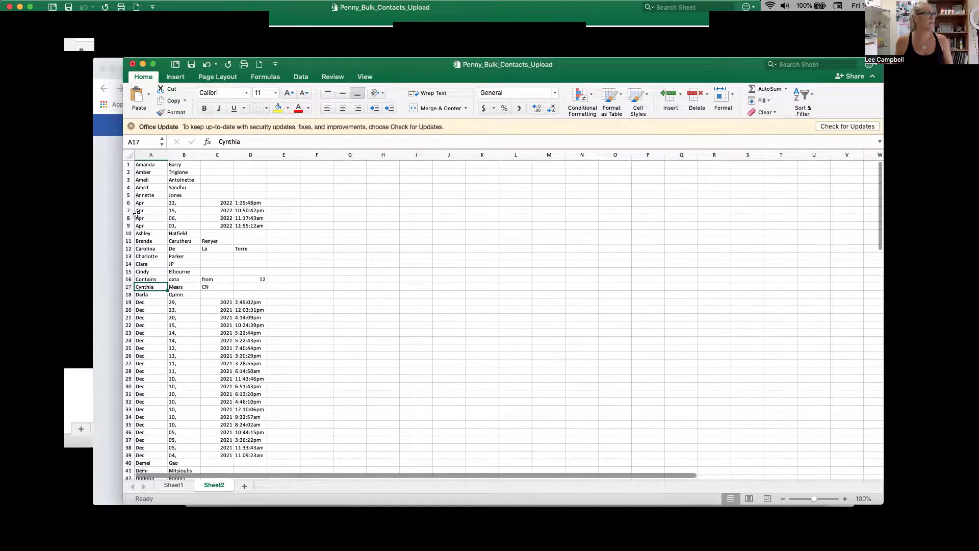
{"action": "left_click_drag", "start_coordinate": [129, 202], "coordinate": [127, 226]}
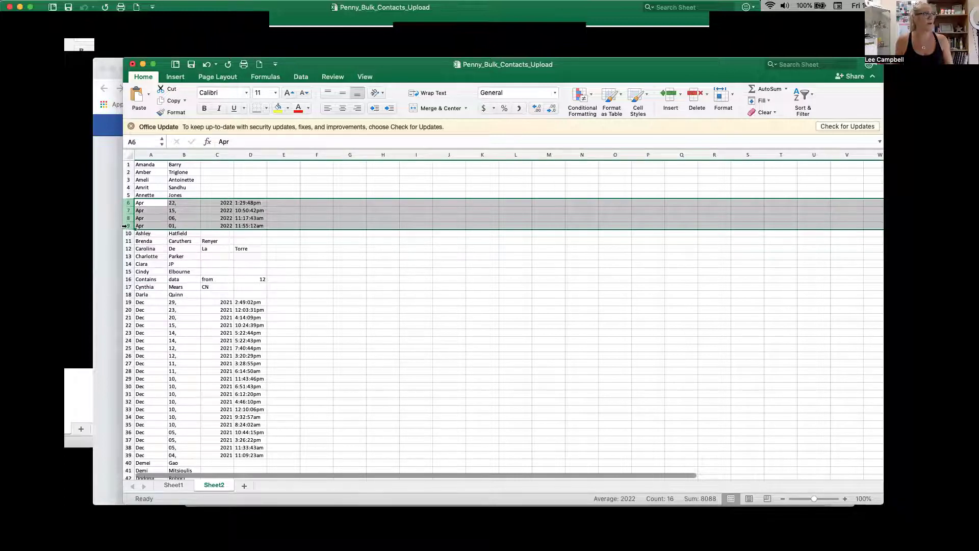
{"action": "right_click", "coordinate": [128, 217]}
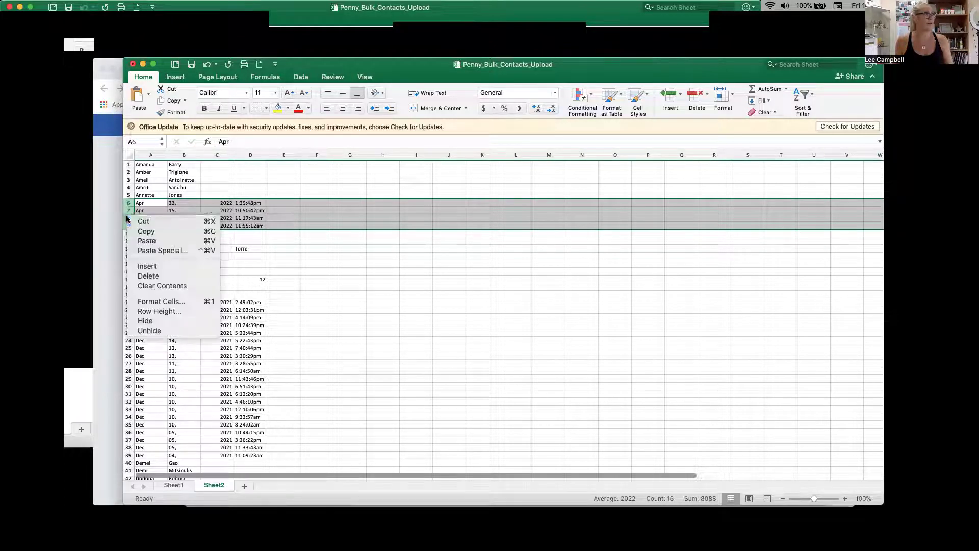
{"action": "left_click", "coordinate": [171, 277]}
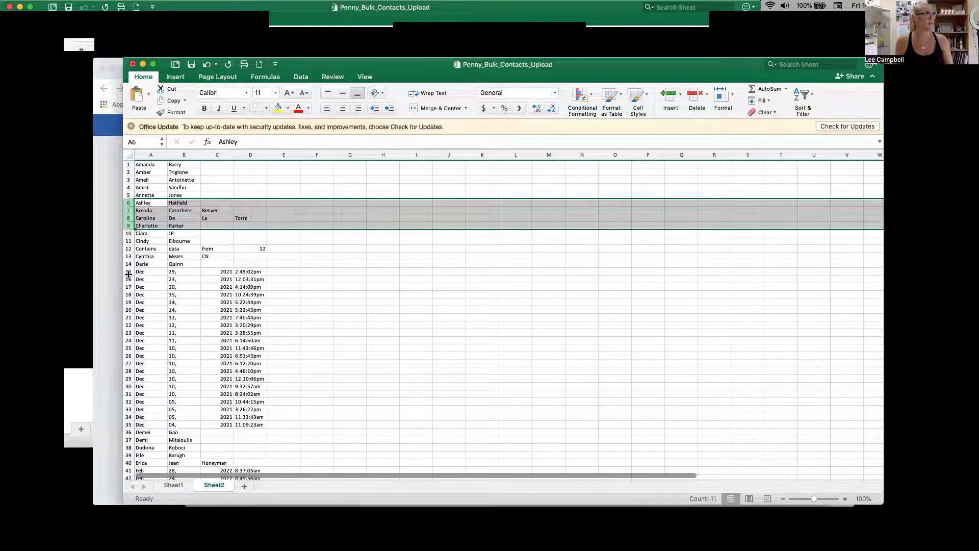
Step: Delete the December date rows, 15 to 35, and the February date rows, which shift to 20 to 26
{"action": "left_click_drag", "start_coordinate": [127, 272], "coordinate": [125, 425]}
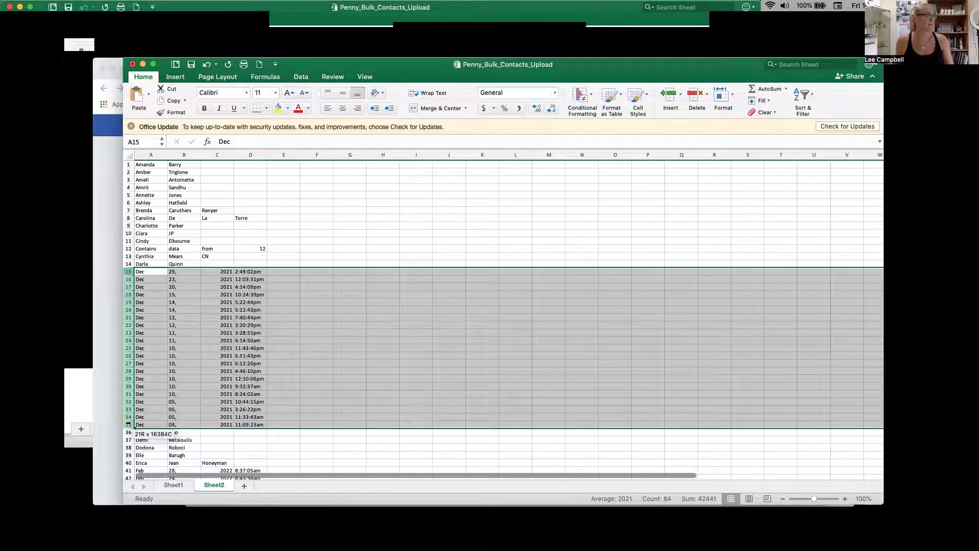
{"action": "right_click", "coordinate": [128, 419]}
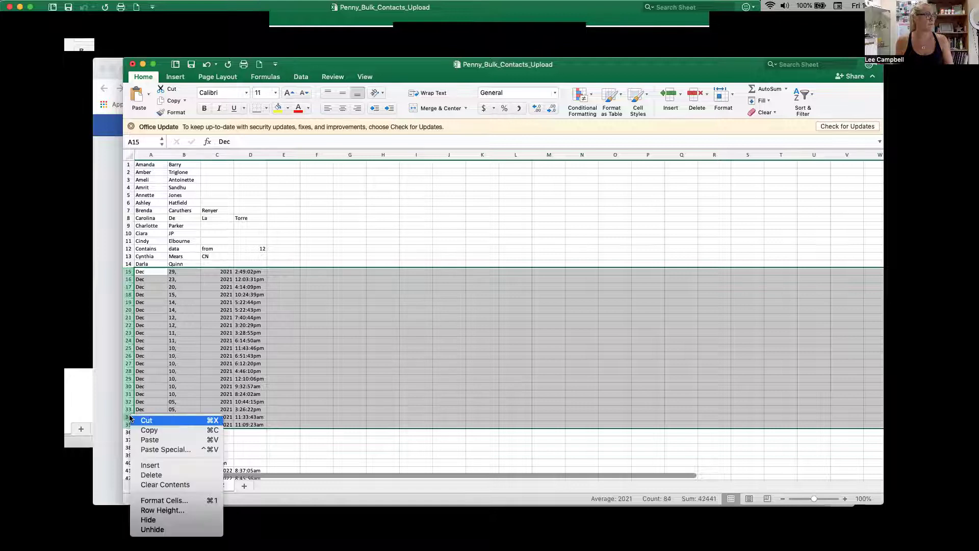
{"action": "left_click", "coordinate": [157, 474]}
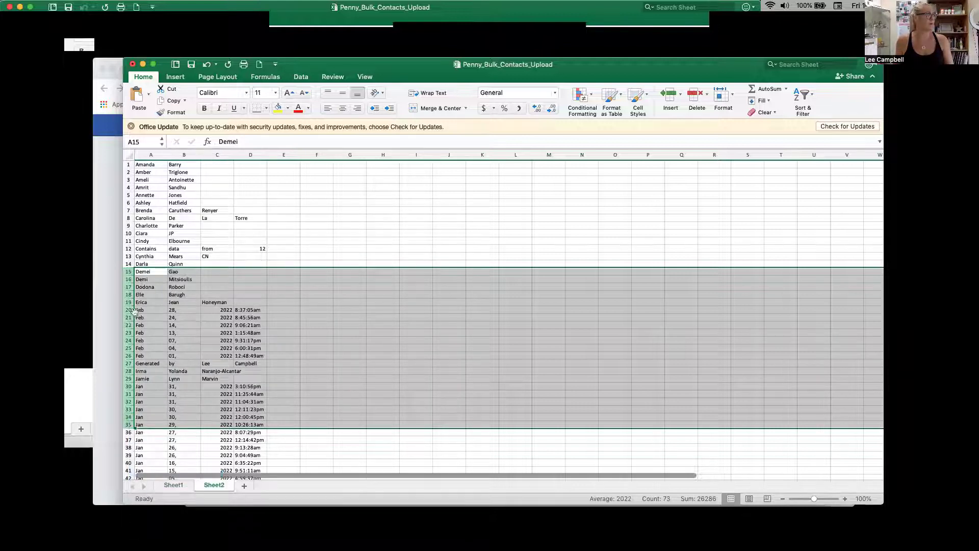
{"action": "left_click_drag", "start_coordinate": [127, 309], "coordinate": [124, 356]}
{"action": "right_click", "coordinate": [128, 339]}
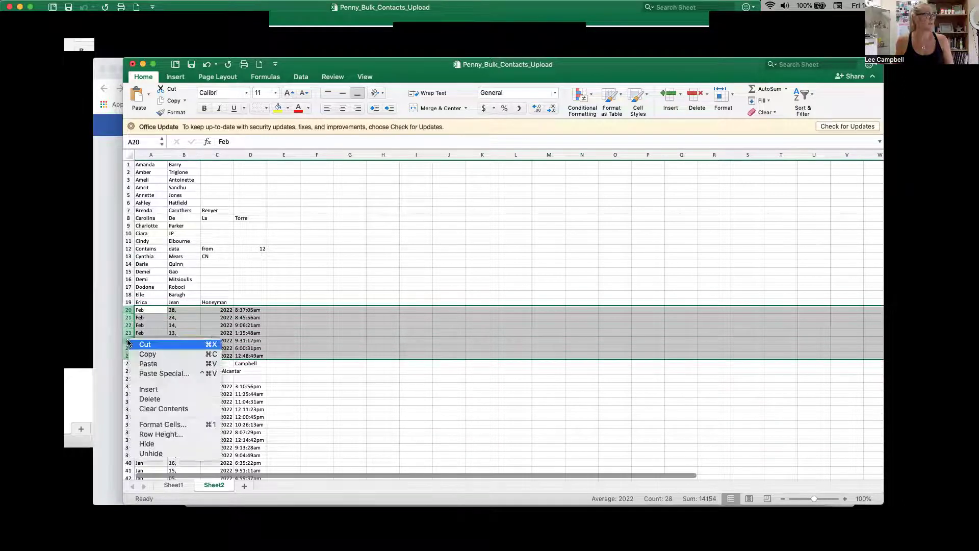
{"action": "left_click", "coordinate": [157, 399]}
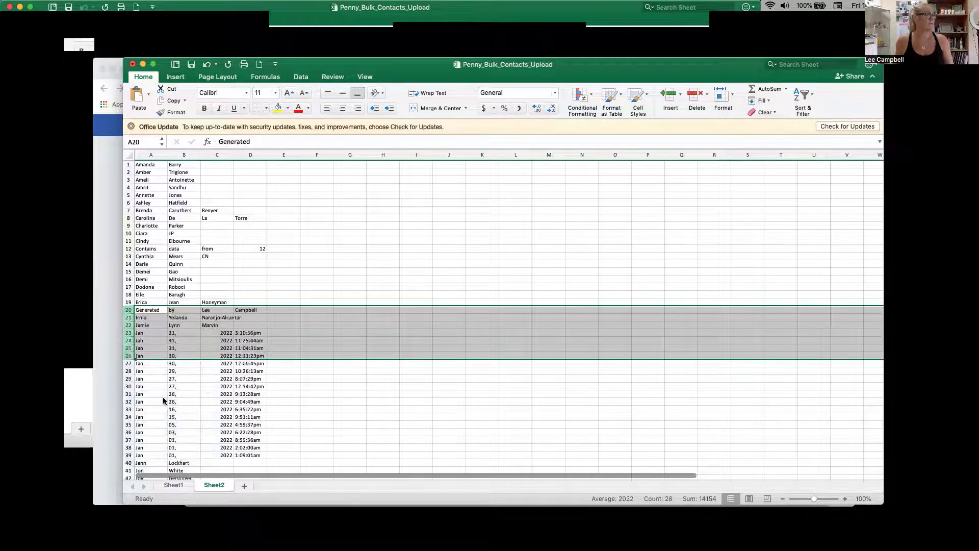
Step: Delete the January date rows, 23 to 39, from Sheet2
{"action": "left_click", "coordinate": [153, 356]}
{"action": "left_click_drag", "start_coordinate": [128, 332], "coordinate": [124, 455]}
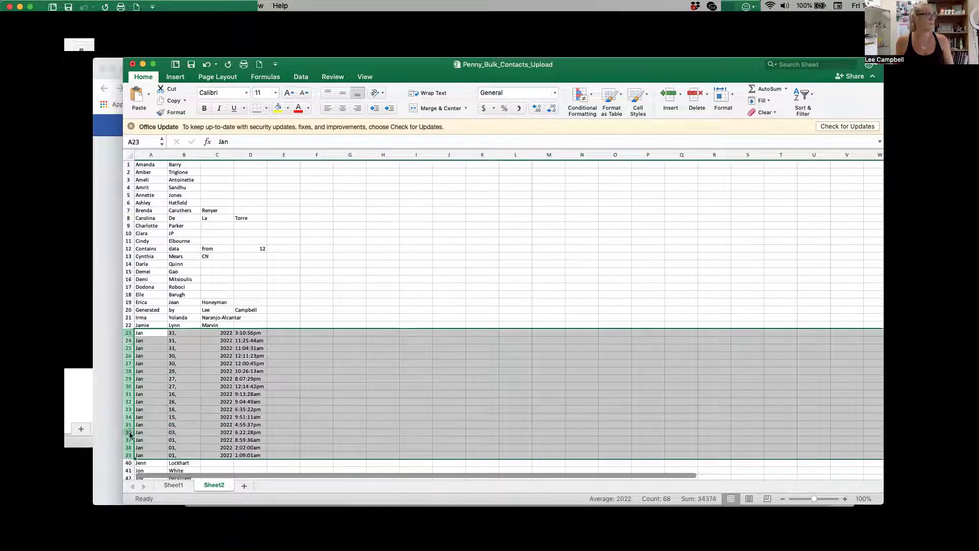
{"action": "right_click", "coordinate": [128, 428]}
{"action": "left_click", "coordinate": [160, 487]}
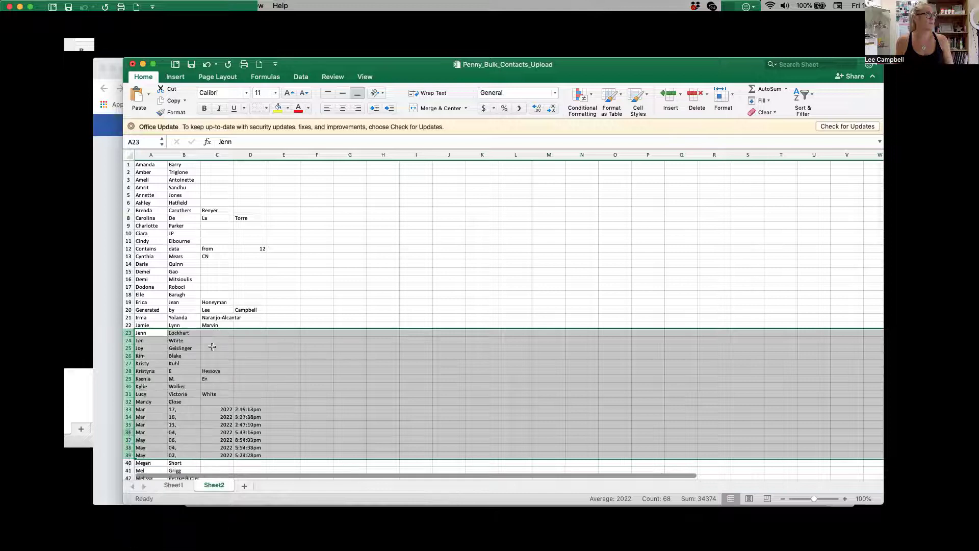
Step: Delete the March and May date rows, 33 to 39, from Sheet2
{"action": "left_click", "coordinate": [208, 357]}
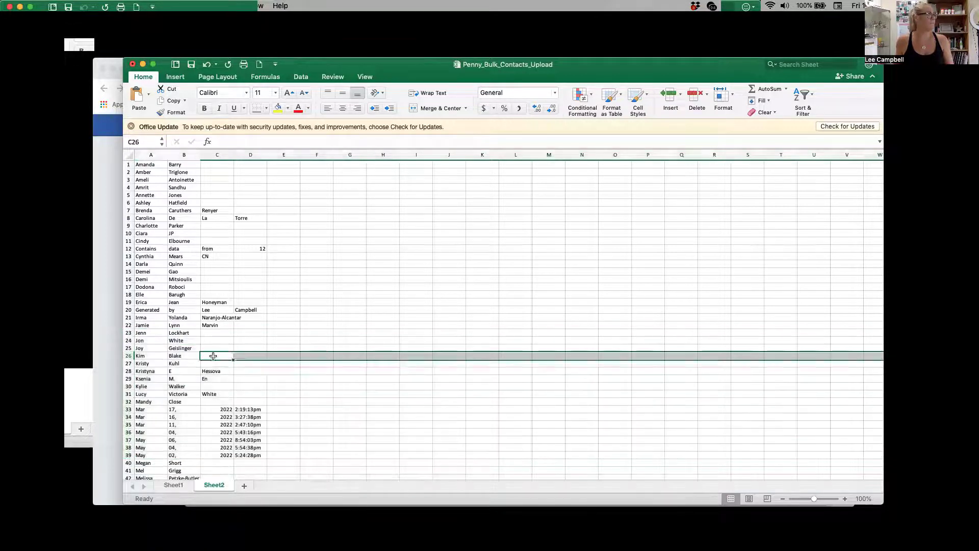
{"action": "scroll", "coordinate": [204, 352], "scroll_direction": "down", "scroll_amount": 5}
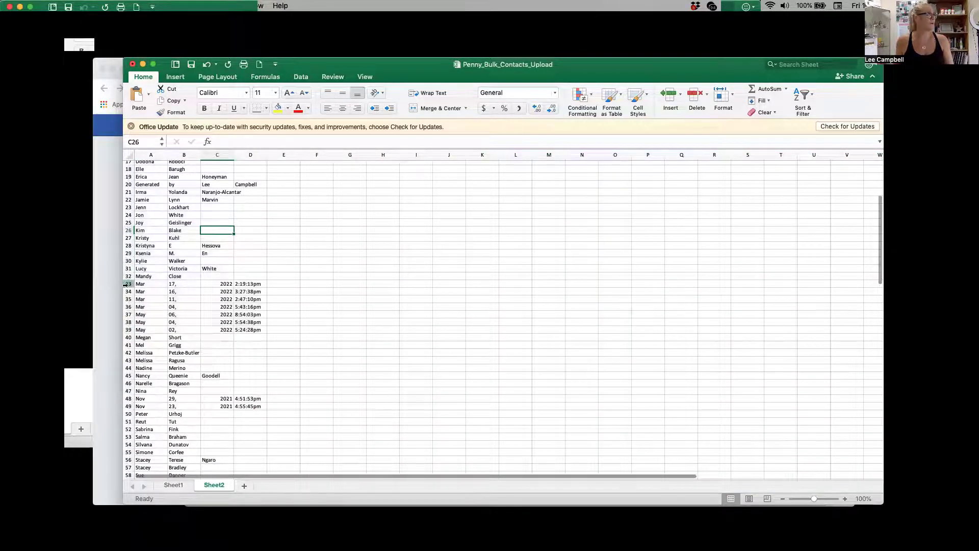
{"action": "left_click_drag", "start_coordinate": [128, 283], "coordinate": [129, 331]}
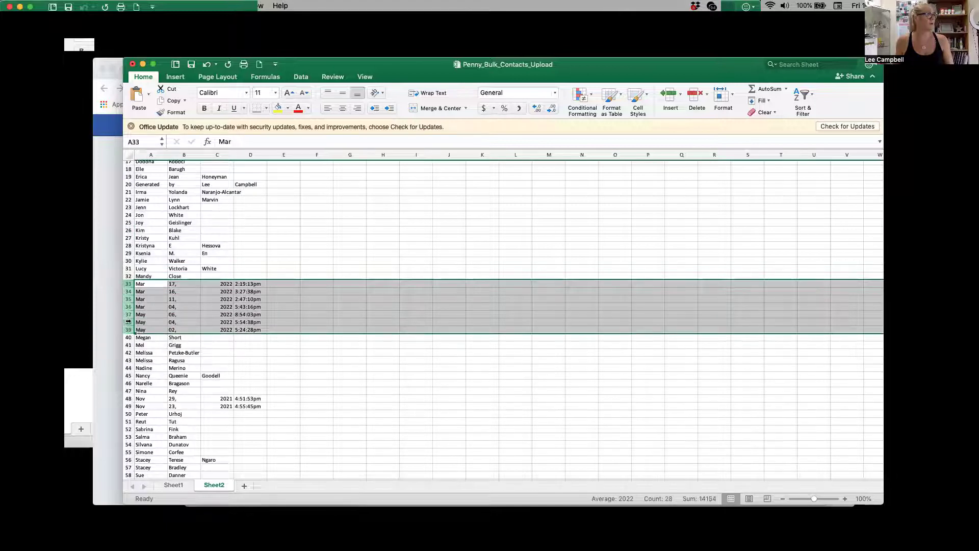
{"action": "right_click", "coordinate": [129, 321]}
{"action": "left_click", "coordinate": [160, 381]}
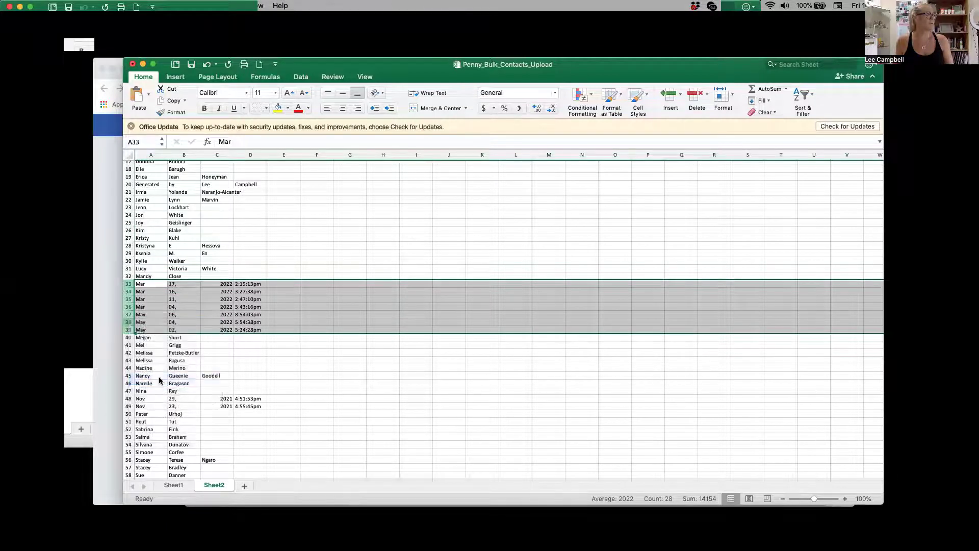
Step: Delete the two November date rows, 41 and 42, from Sheet2
{"action": "left_click", "coordinate": [128, 345]}
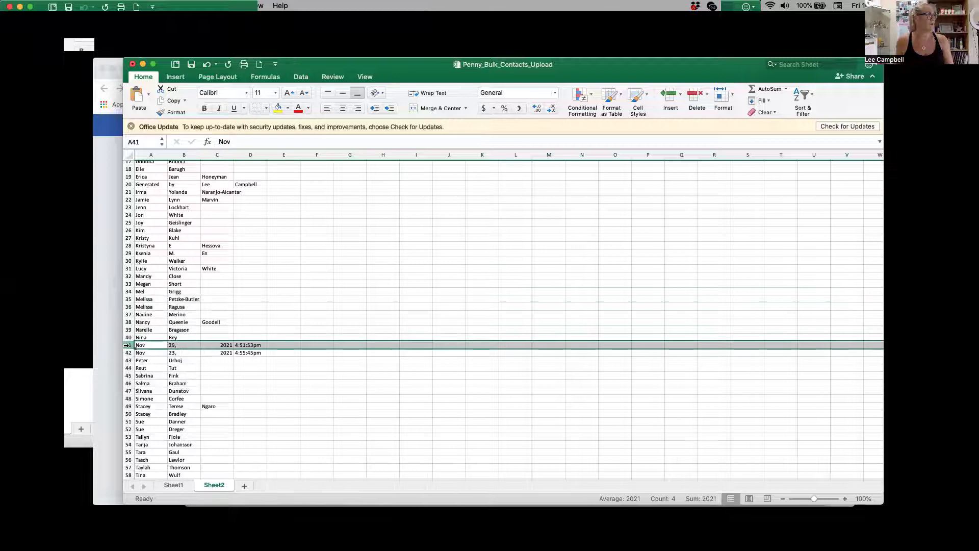
{"action": "left_click", "coordinate": [128, 353], "text": "shift"}
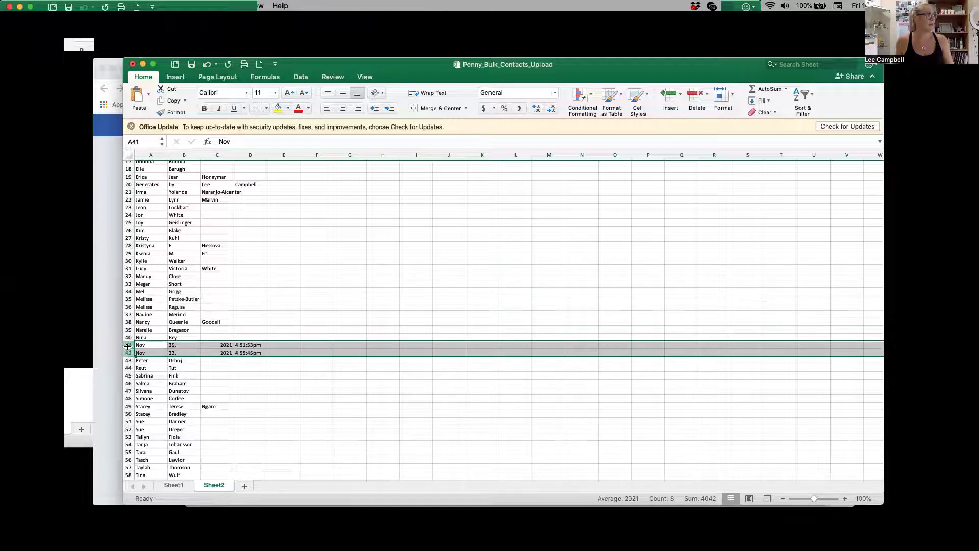
{"action": "right_click", "coordinate": [128, 349]}
{"action": "left_click", "coordinate": [143, 406]}
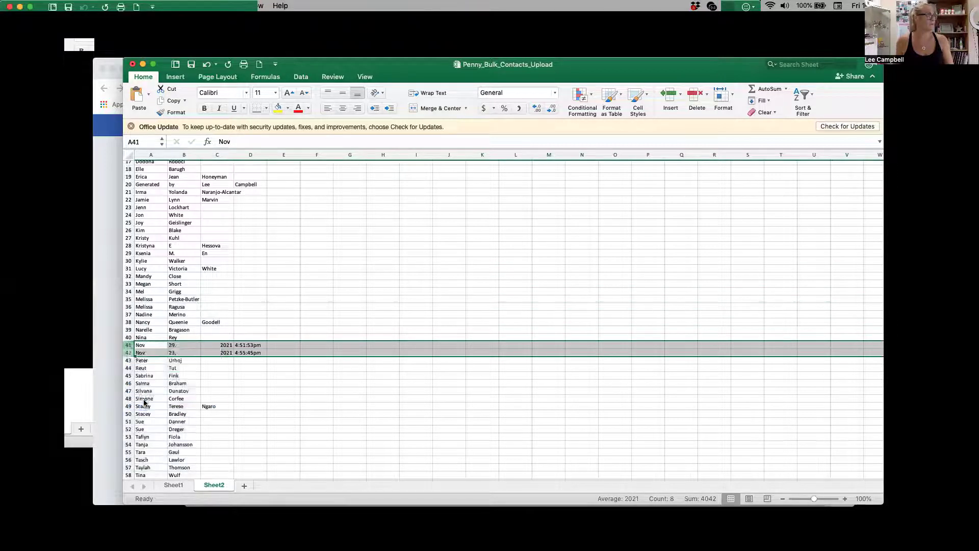
Step: Clear the leftover date and time text beside the last two names, in cells E59 to O60
{"action": "scroll", "coordinate": [189, 392], "scroll_direction": "down", "scroll_amount": 5}
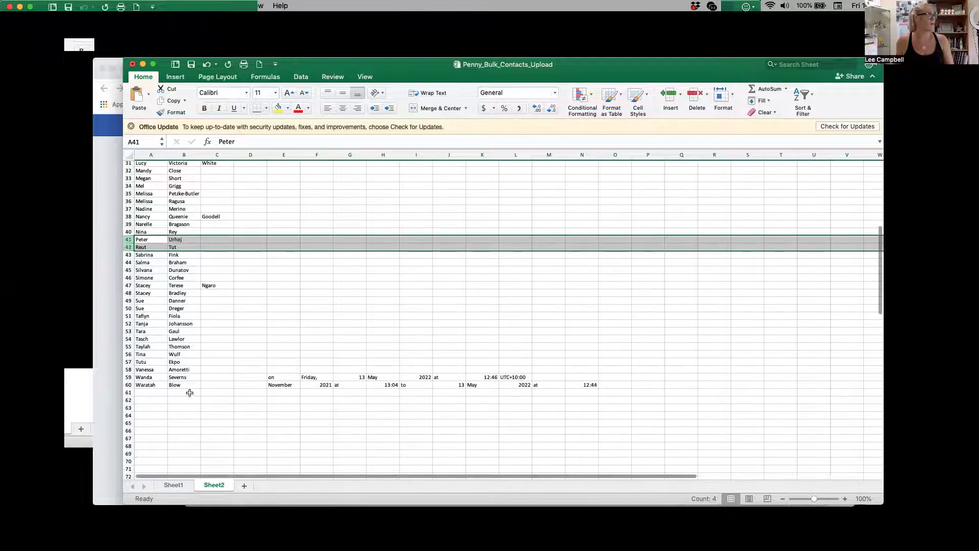
{"action": "left_click", "coordinate": [279, 377]}
{"action": "left_click_drag", "start_coordinate": [280, 377], "coordinate": [605, 384]}
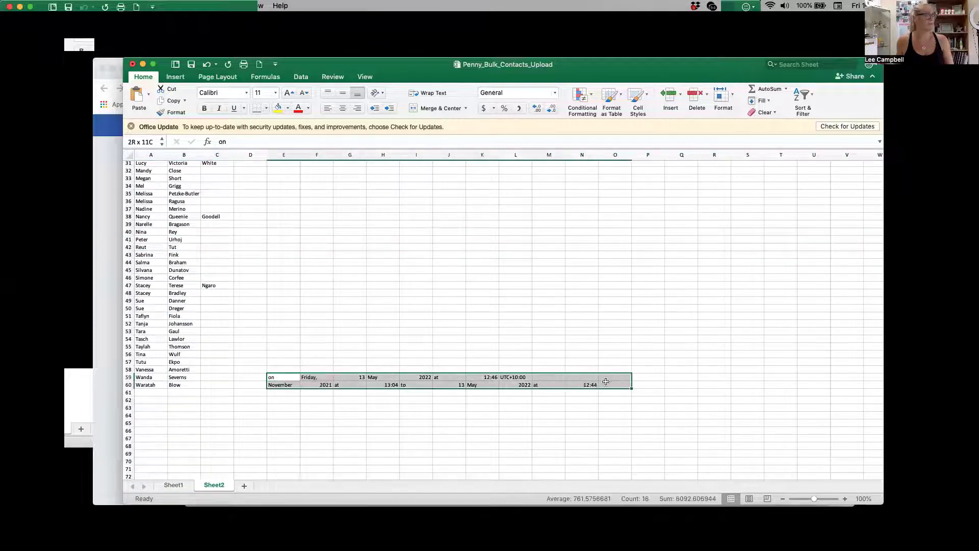
{"action": "key", "text": "Delete"}
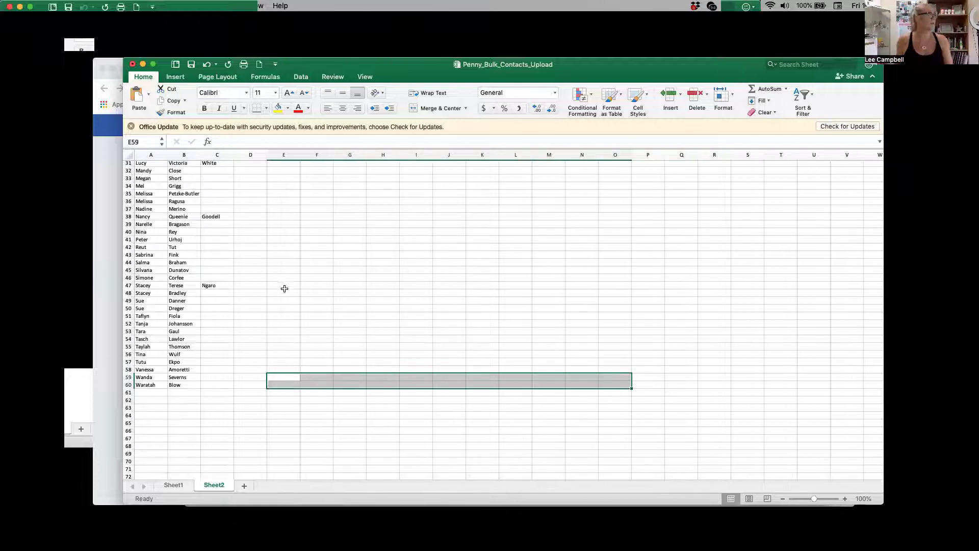
Step: Move the surname from C47 into B47, adding it after the name already there and leaving C47 empty
{"action": "left_click", "coordinate": [217, 285]}
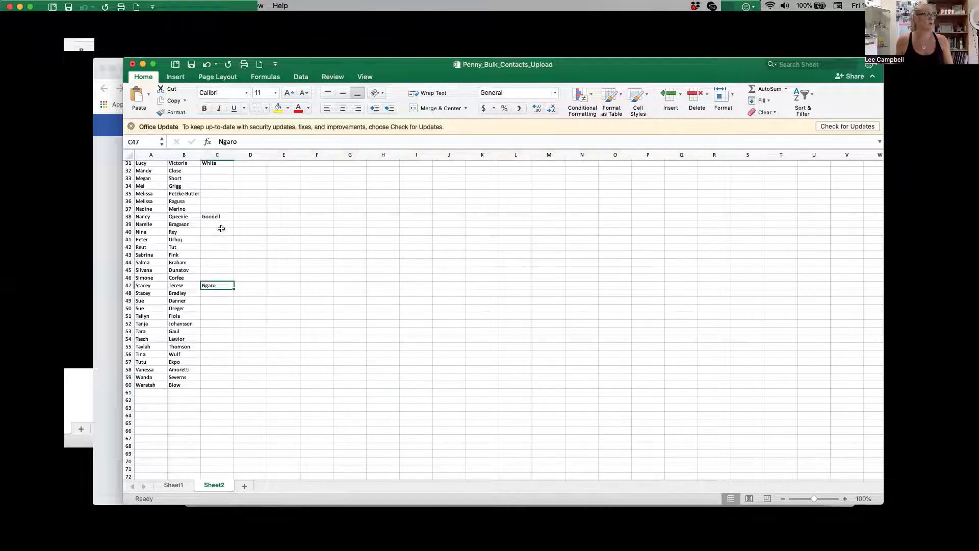
{"action": "double_click", "coordinate": [207, 285]}
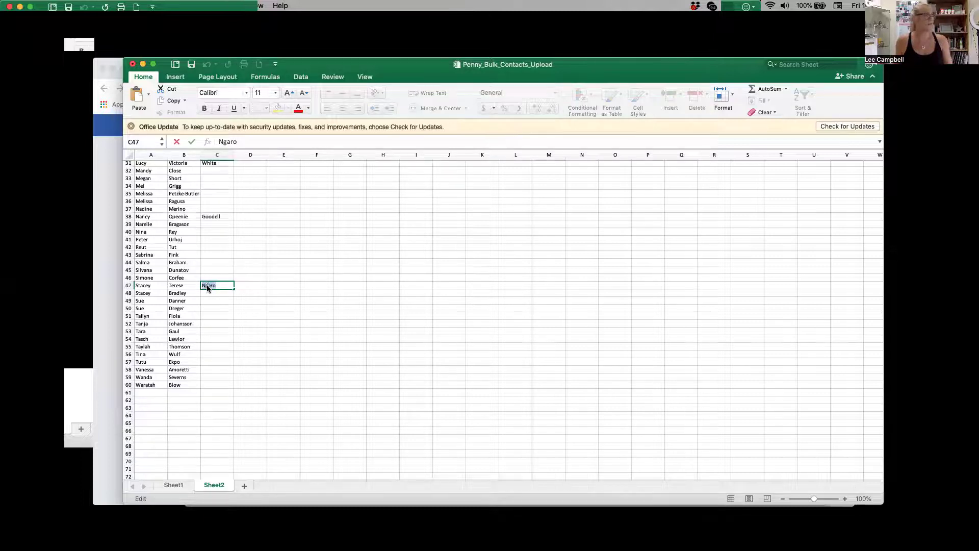
{"action": "key", "text": "Escape"}
{"action": "key", "text": "Delete"}
{"action": "left_click", "coordinate": [191, 285]}
{"action": "double_click", "coordinate": [192, 285]}
{"action": "type", "text": "Ngaro"}
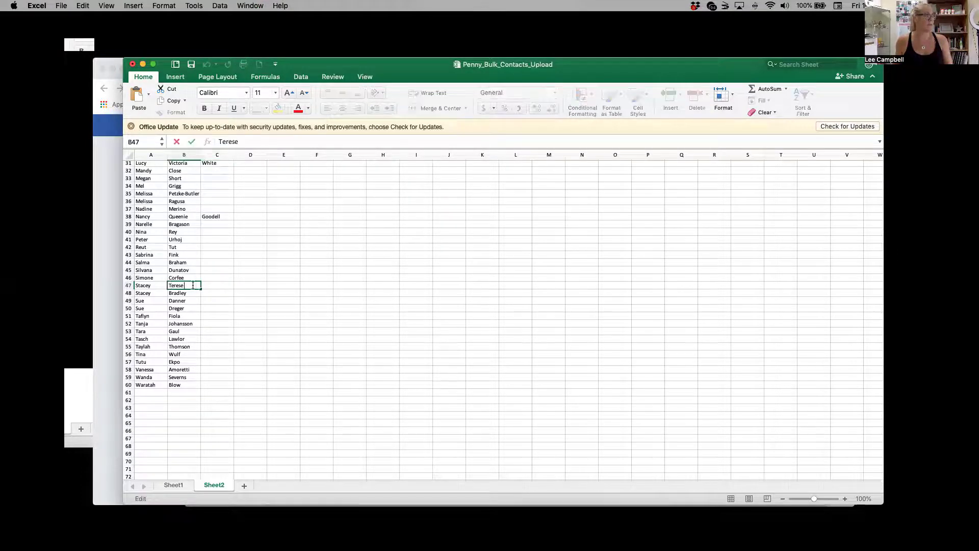
{"action": "left_click", "coordinate": [224, 309]}
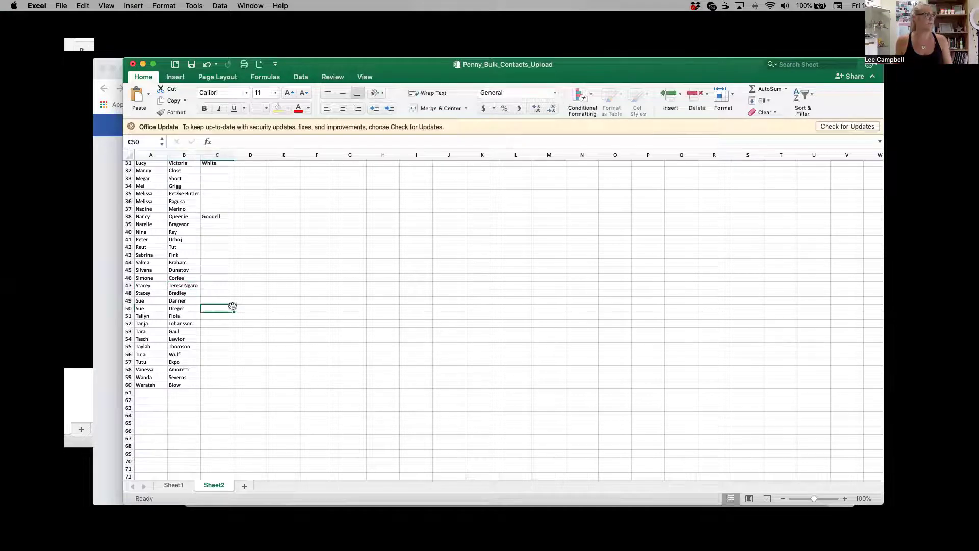
Step: Delete row 20 of Sheet2, which holds the "Generated by" export text
{"action": "scroll", "coordinate": [225, 226], "scroll_direction": "up", "scroll_amount": 5}
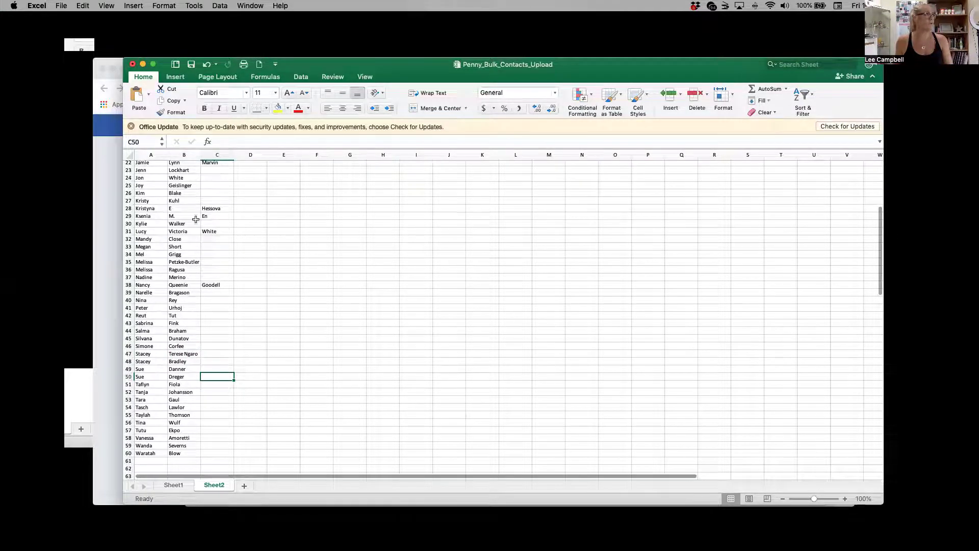
{"action": "scroll", "coordinate": [210, 218], "scroll_direction": "up", "scroll_amount": 10}
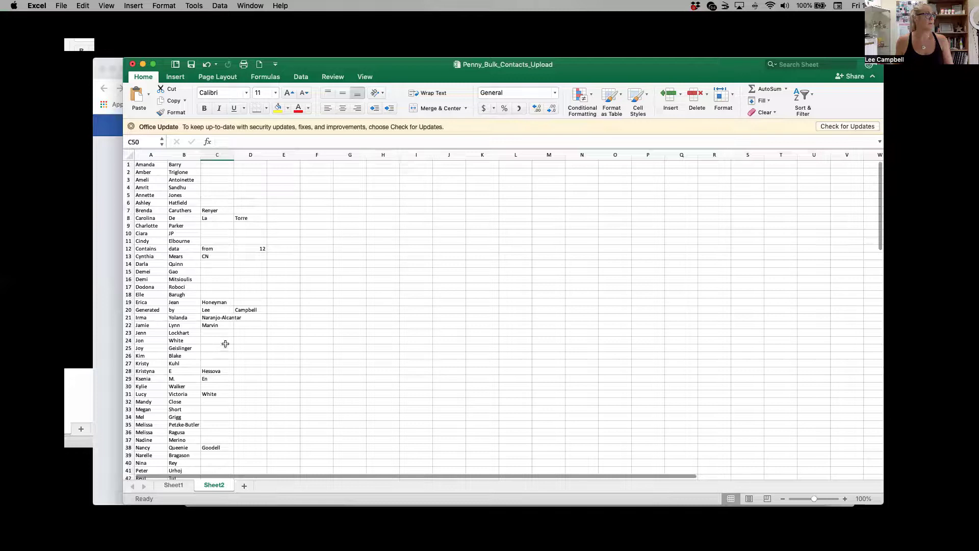
{"action": "left_click", "coordinate": [128, 310]}
{"action": "right_click", "coordinate": [128, 310]}
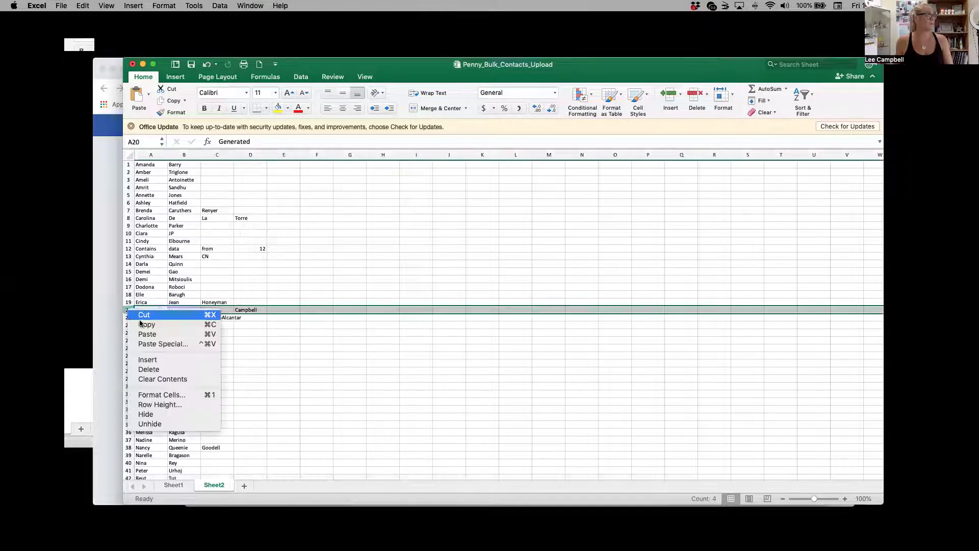
{"action": "left_click", "coordinate": [148, 369]}
{"action": "left_click", "coordinate": [250, 355]}
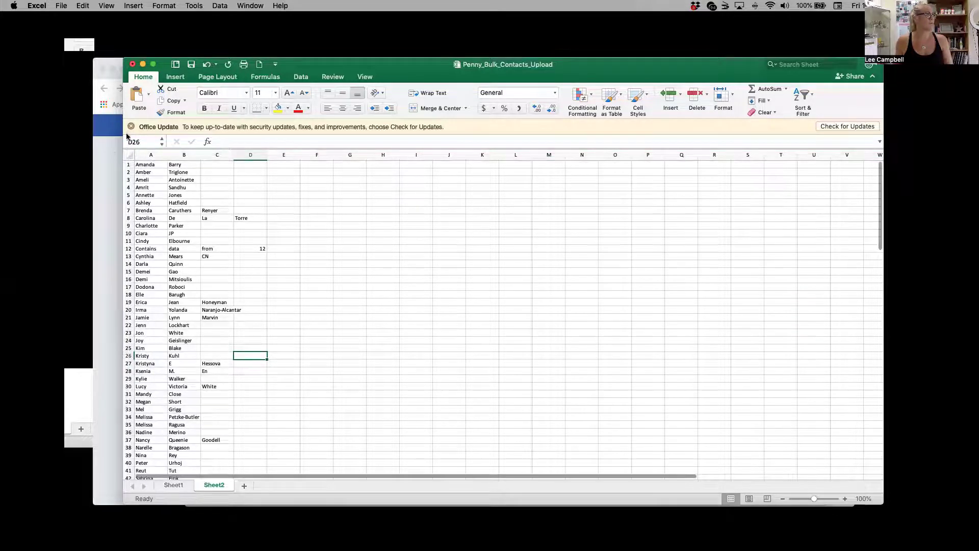
Step: Copy the first names in A1 to A59 of Sheet2 into the First Name column of Sheet1, starting at A2
{"action": "left_click_drag", "start_coordinate": [148, 164], "coordinate": [152, 469]}
{"action": "key", "text": "cmd+c"}
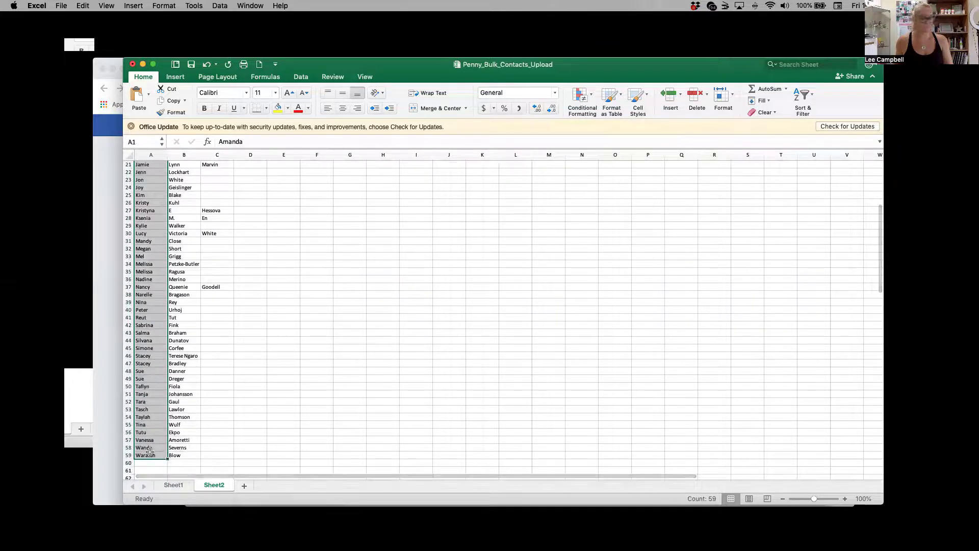
{"action": "scroll", "coordinate": [147, 459], "scroll_direction": "up", "scroll_amount": 4}
{"action": "scroll", "coordinate": [147, 458], "scroll_direction": "up", "scroll_amount": 3}
{"action": "left_click", "coordinate": [174, 484]}
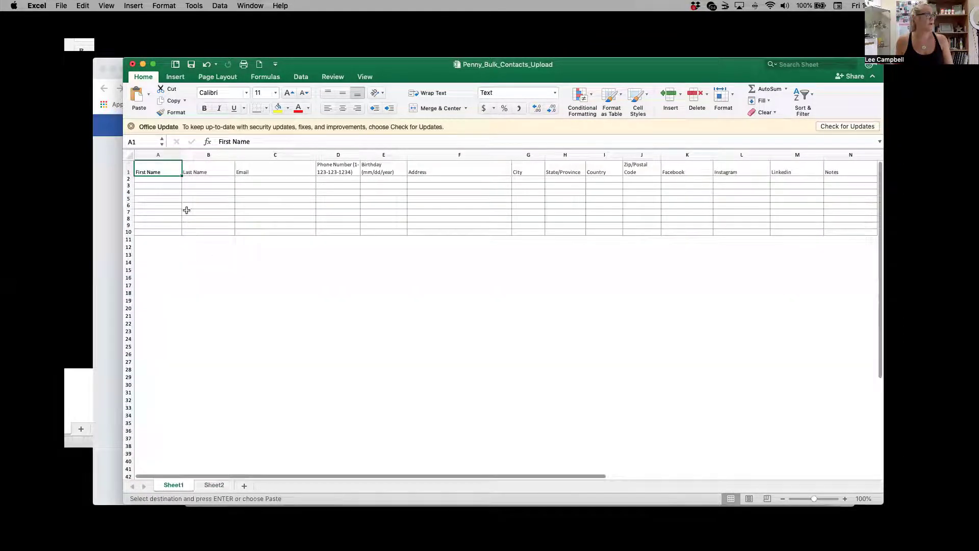
{"action": "left_click", "coordinate": [163, 182]}
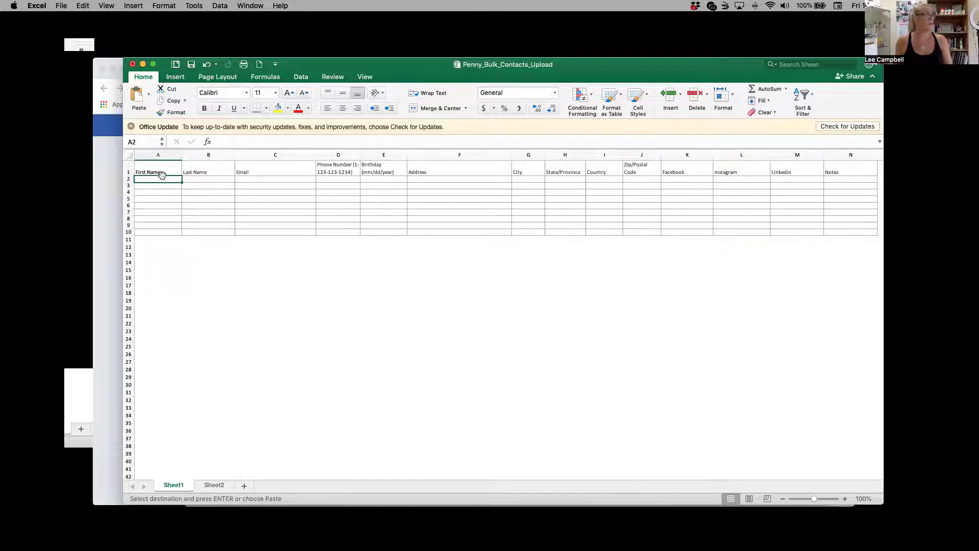
{"action": "key", "text": "cmd+v"}
{"action": "left_click", "coordinate": [197, 230]}
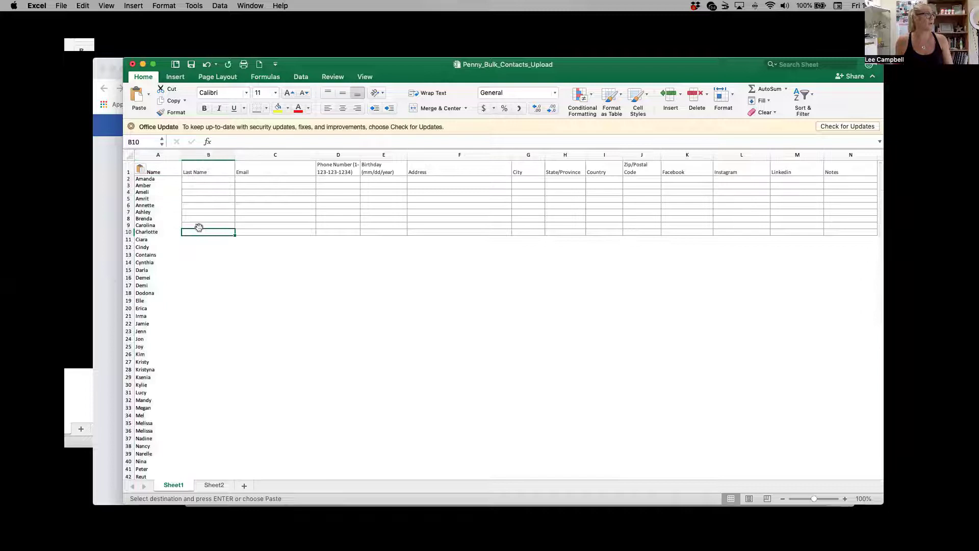
Step: Copy the last names in B1 to B59 of Sheet2 into the Last Name column of Sheet1, starting at B2
{"action": "left_click", "coordinate": [214, 485]}
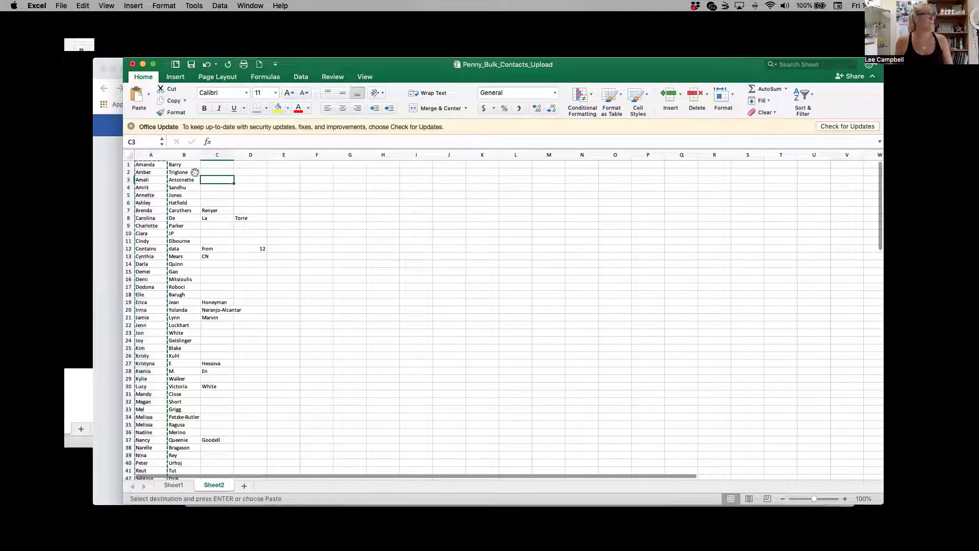
{"action": "left_click_drag", "start_coordinate": [185, 165], "coordinate": [178, 411]}
{"action": "key", "text": "super+c"}
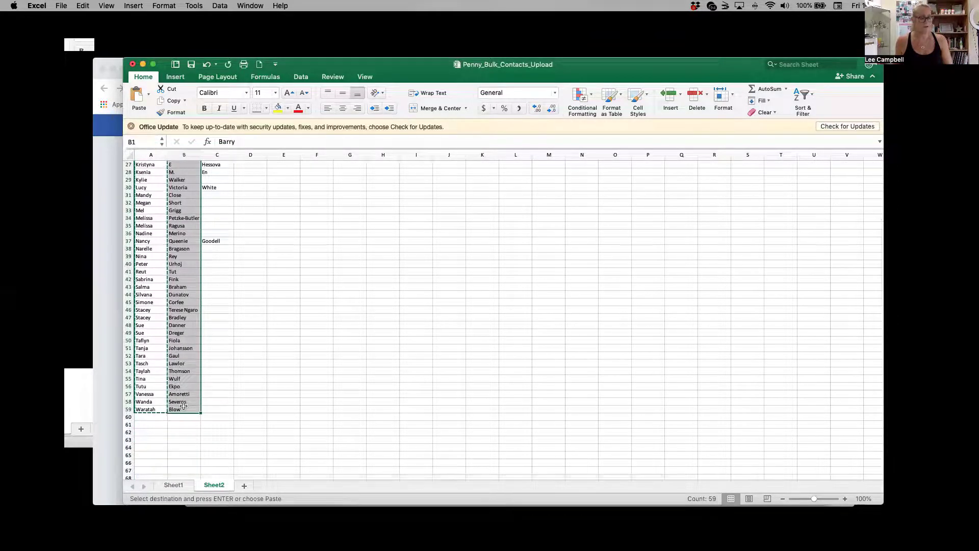
{"action": "scroll", "coordinate": [178, 410], "scroll_direction": "up", "scroll_amount": 9}
{"action": "left_click", "coordinate": [174, 485]}
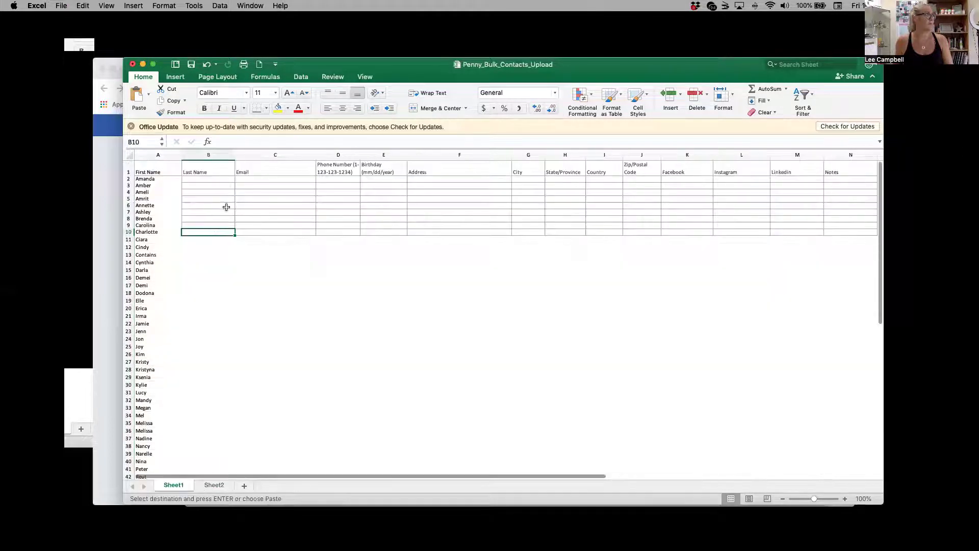
{"action": "left_click", "coordinate": [206, 180]}
{"action": "key", "text": "super+v"}
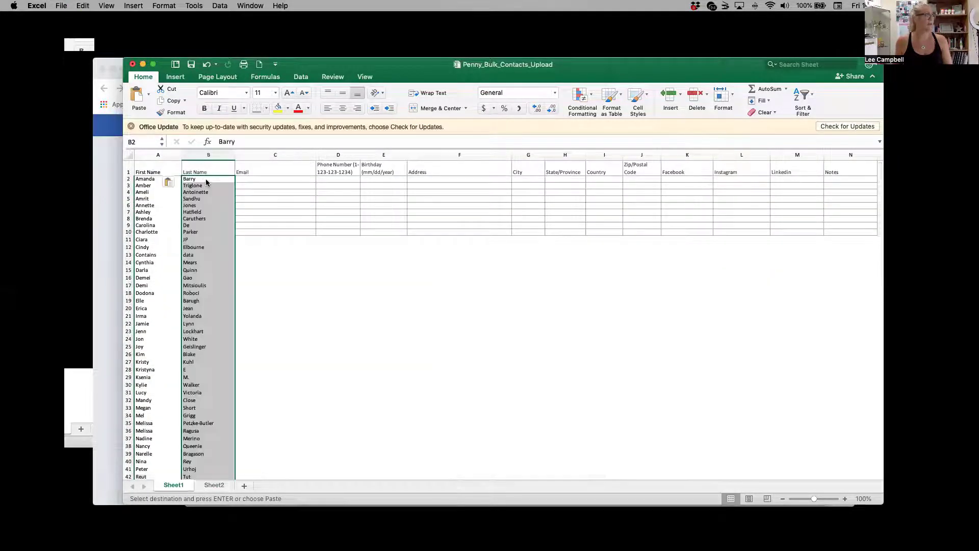
{"action": "left_click", "coordinate": [244, 203]}
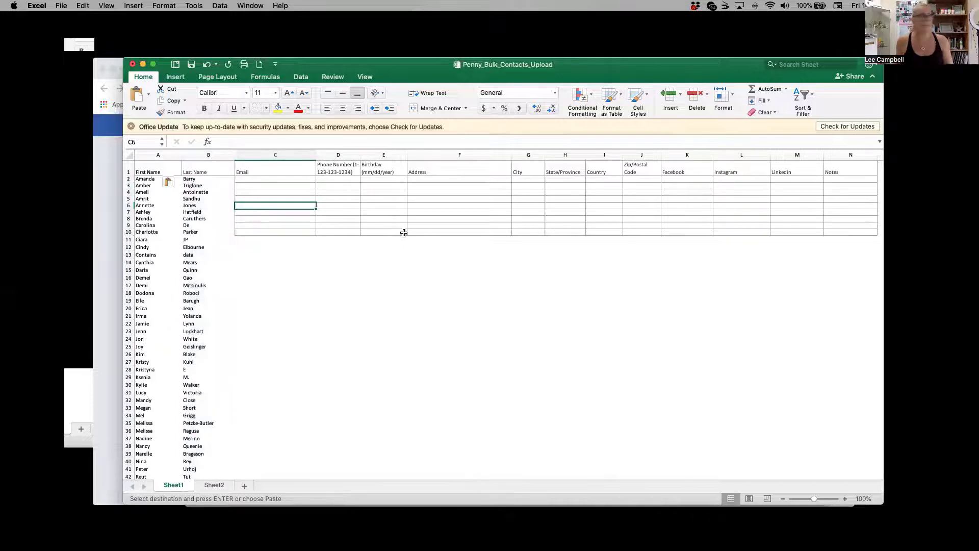
{"action": "left_click", "coordinate": [278, 225]}
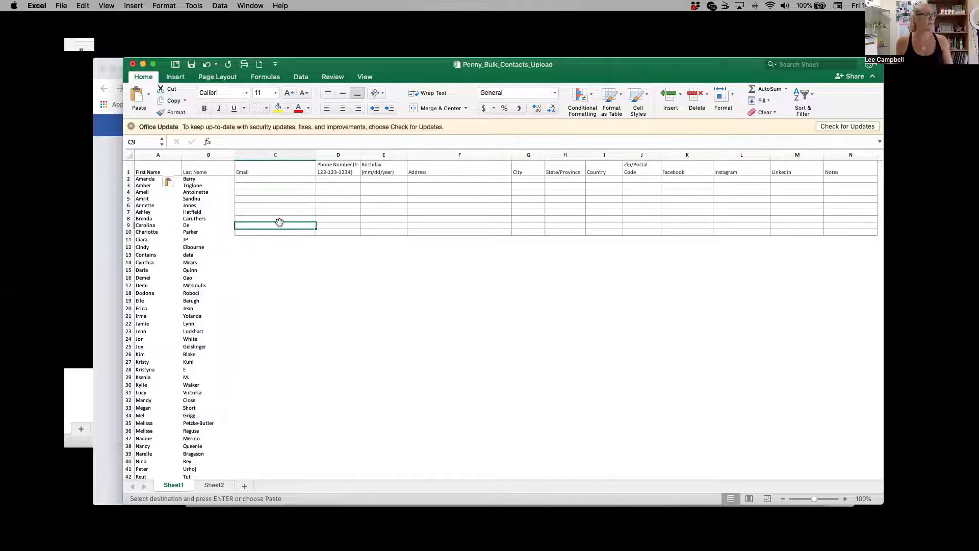
Step: Save the Penny_Bulk_Contacts_Upload workbook and switch to the JP+ Connect spreadsheet import page in Chrome
{"action": "left_click", "coordinate": [319, 253]}
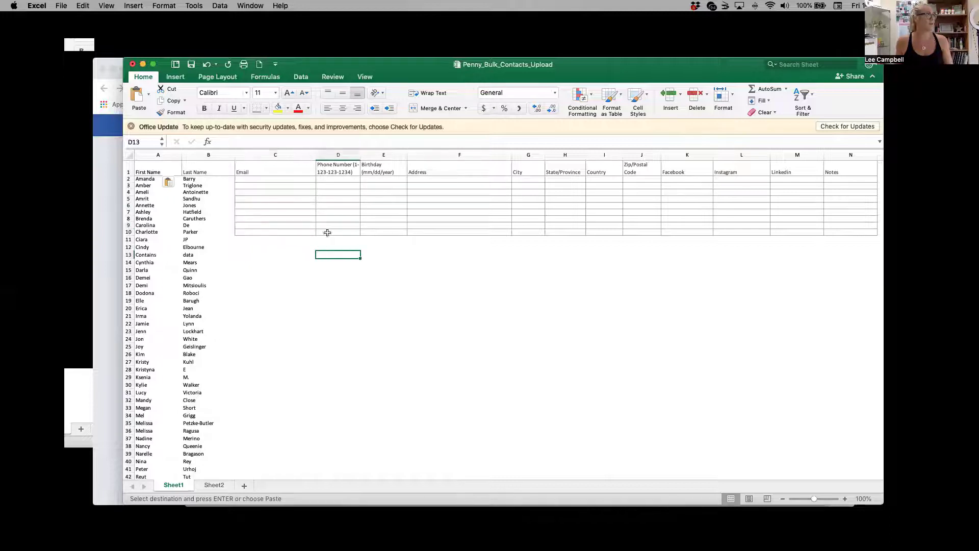
{"action": "left_click", "coordinate": [191, 65]}
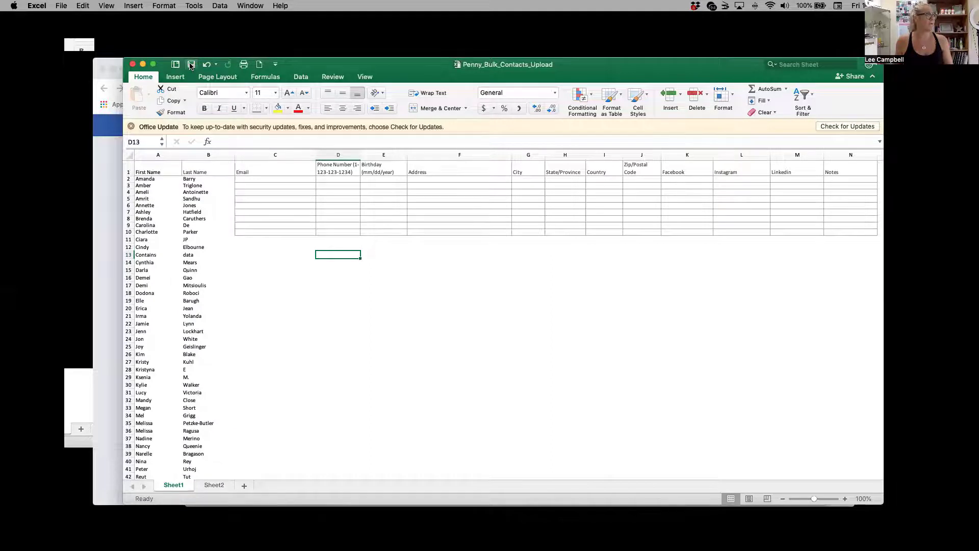
{"action": "left_click", "coordinate": [110, 226]}
{"action": "left_click", "coordinate": [432, 71]}
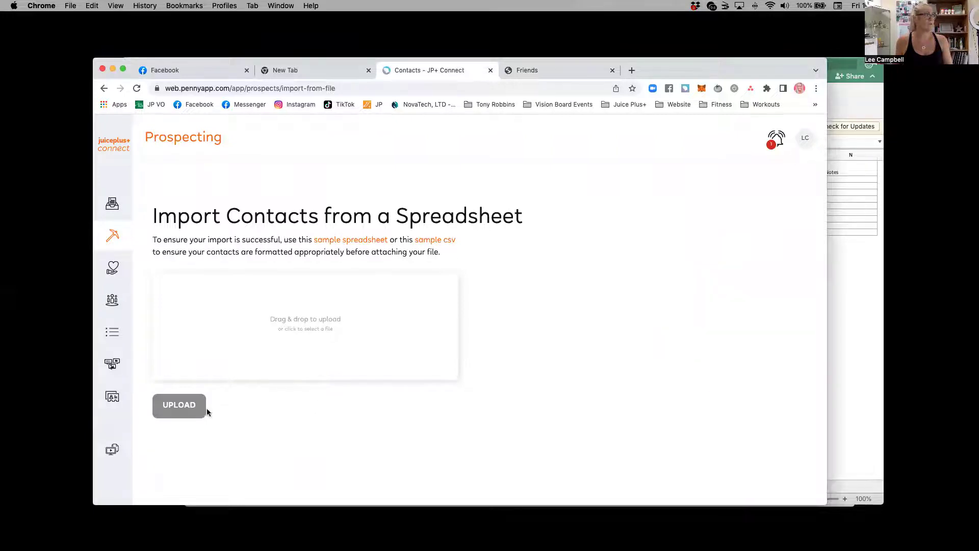
Step: Upload Penny_Bulk_Contacts_Upload.xlsx from the Downloads folder and import its contacts into JP+ Connect
{"action": "left_click", "coordinate": [319, 325]}
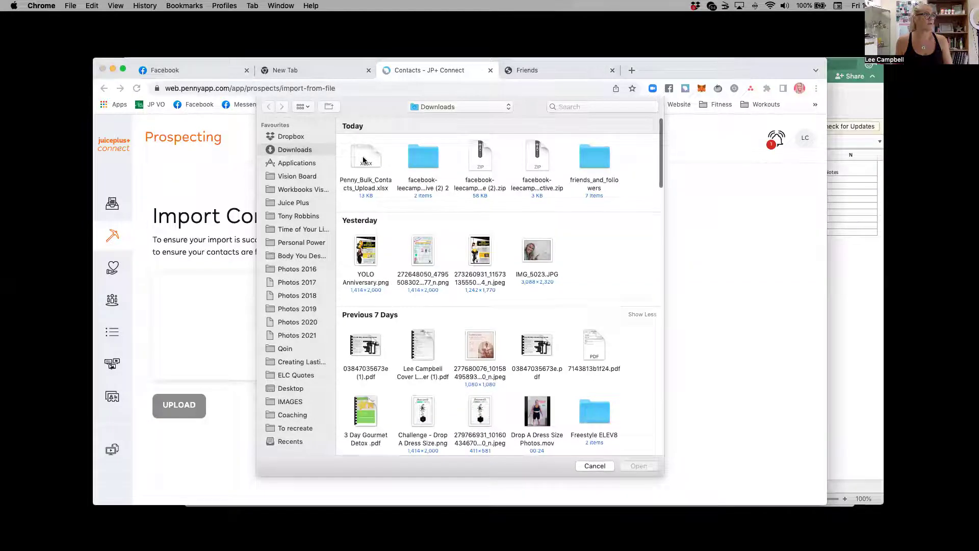
{"action": "double_click", "coordinate": [363, 161]}
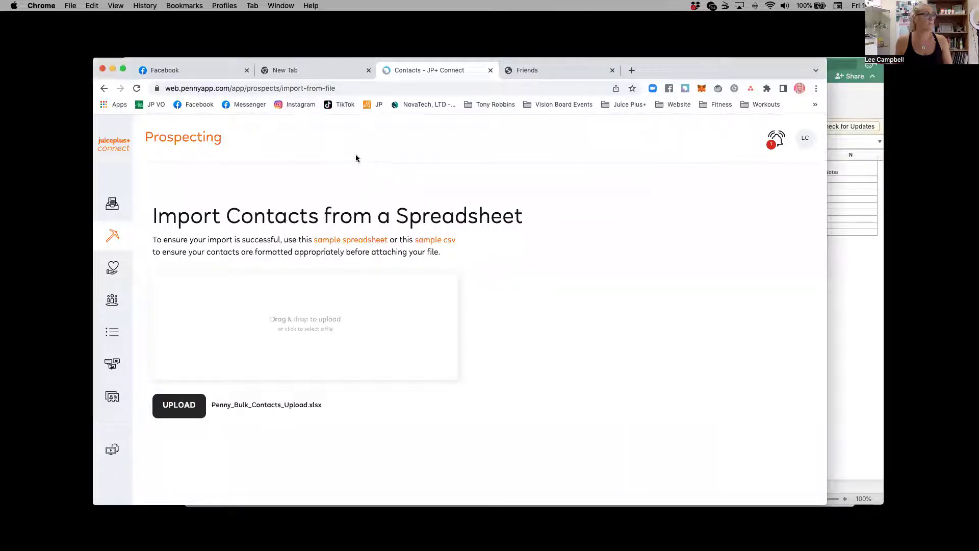
{"action": "left_click", "coordinate": [188, 407]}
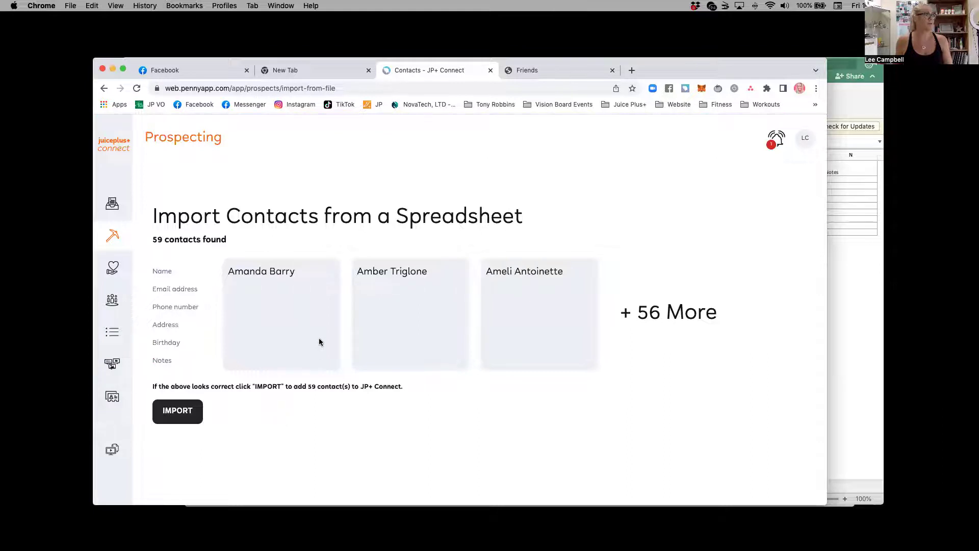
{"action": "left_click", "coordinate": [181, 412]}
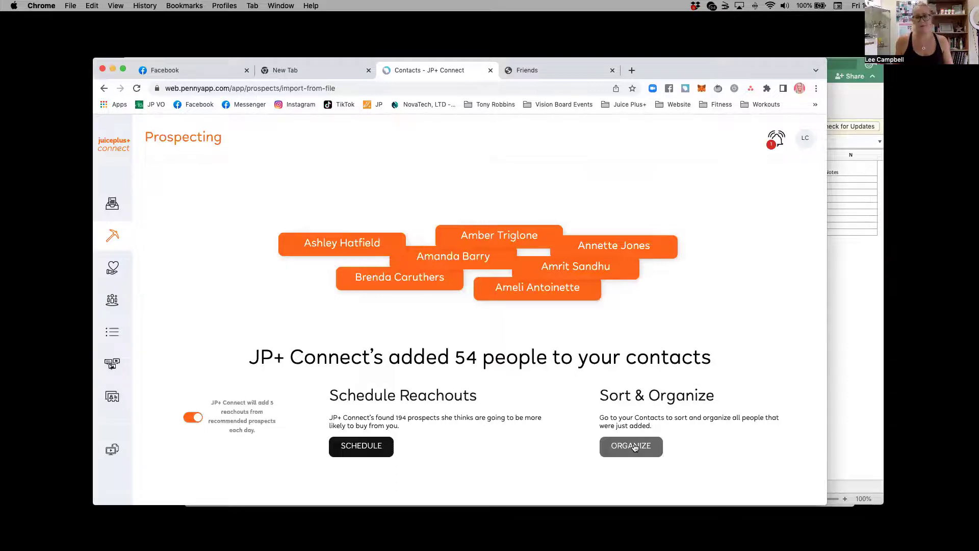
Step: Open the contacts for sorting and organizing, enable multiple selection, and filter the list to Recently Added
{"action": "left_click", "coordinate": [632, 446]}
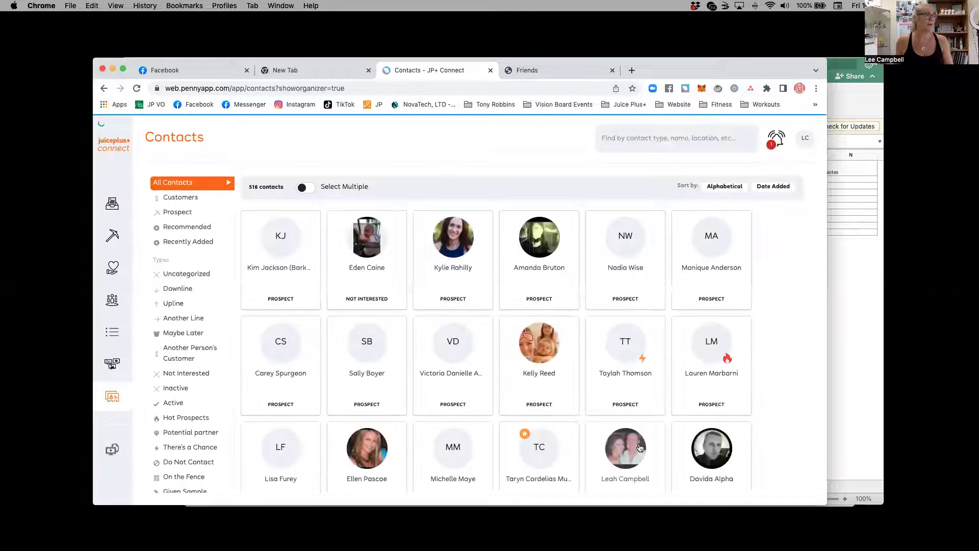
{"action": "left_click", "coordinate": [305, 188]}
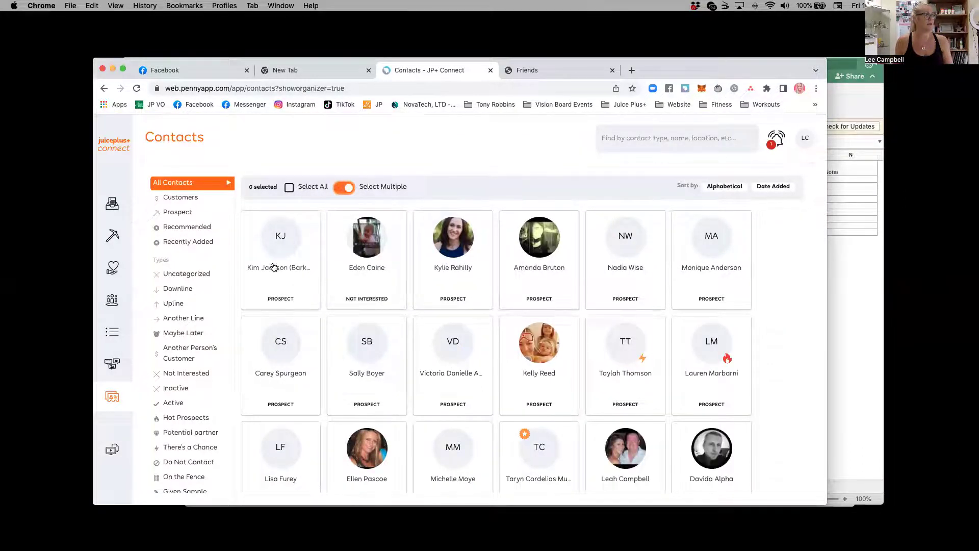
{"action": "left_click", "coordinate": [176, 243]}
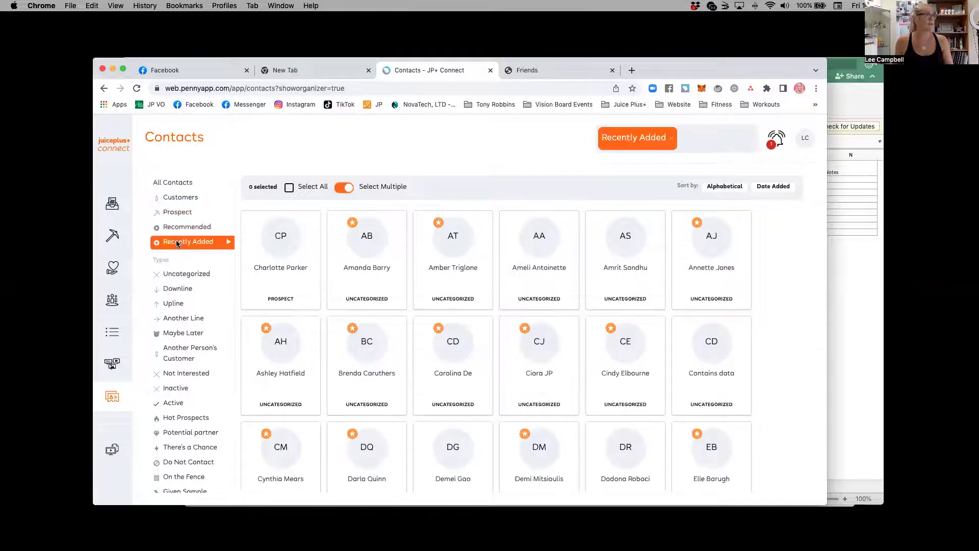
Step: Select the first nine contact cards in the Recently Added list
{"action": "left_click", "coordinate": [281, 268]}
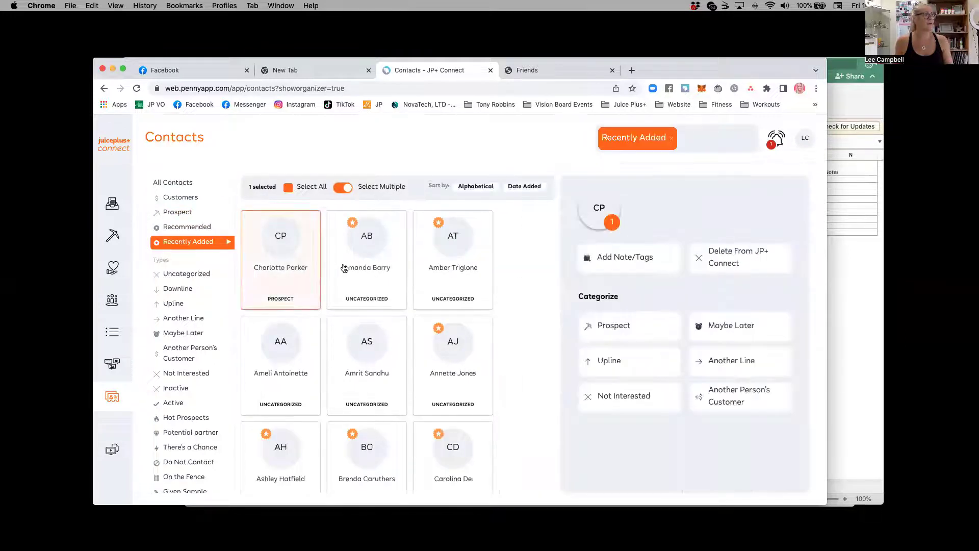
{"action": "left_click", "coordinate": [352, 269]}
{"action": "left_click", "coordinate": [433, 270]}
{"action": "left_click", "coordinate": [448, 357]}
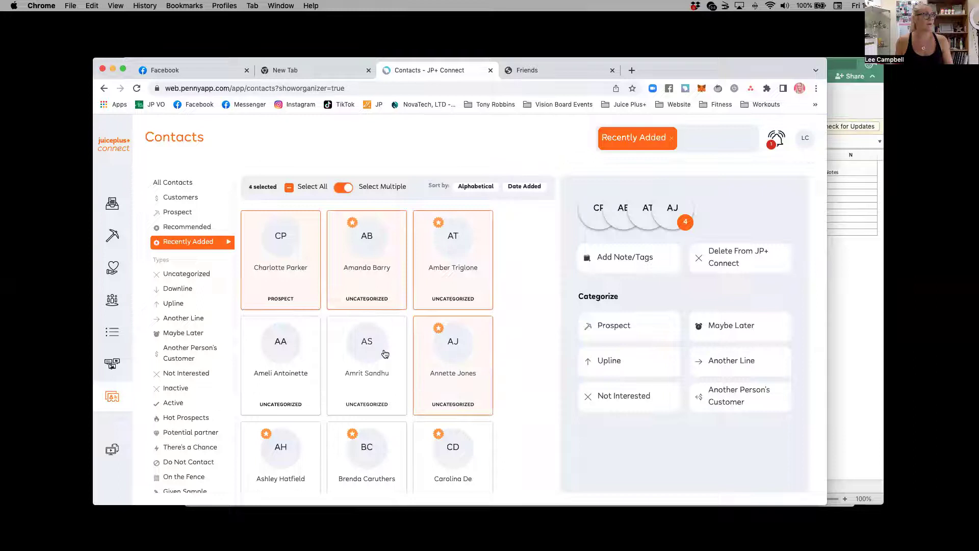
{"action": "left_click", "coordinate": [385, 355]}
{"action": "left_click", "coordinate": [304, 352]}
{"action": "left_click", "coordinate": [275, 443]}
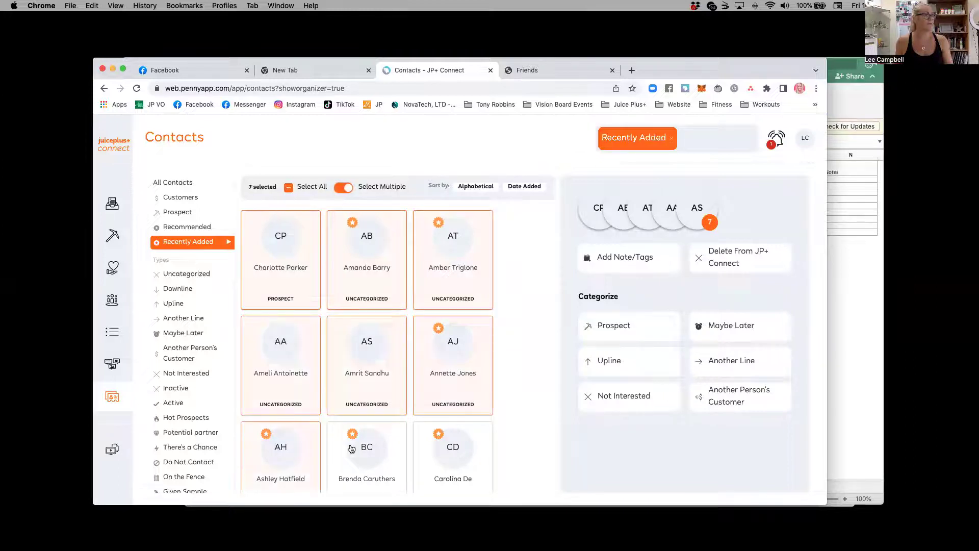
{"action": "left_click", "coordinate": [348, 449]}
{"action": "left_click", "coordinate": [436, 453]}
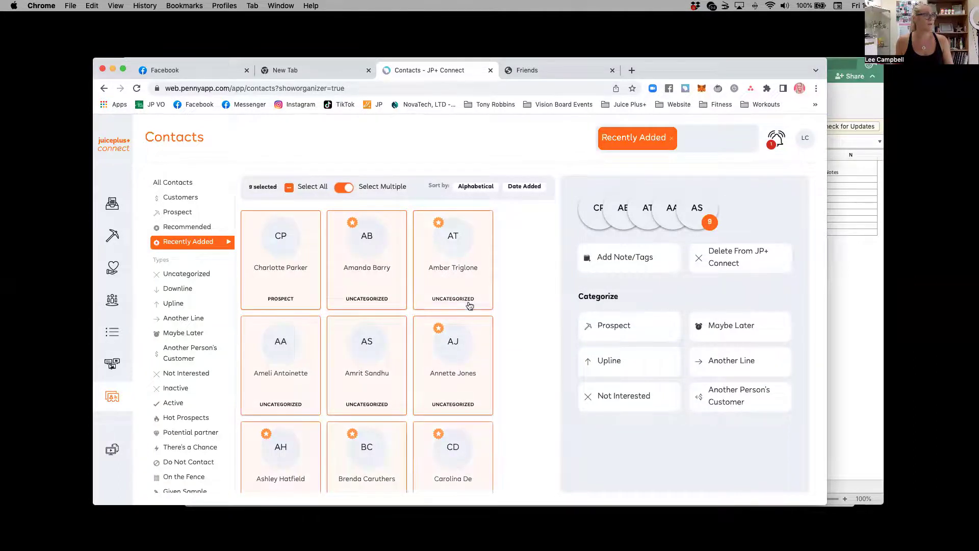